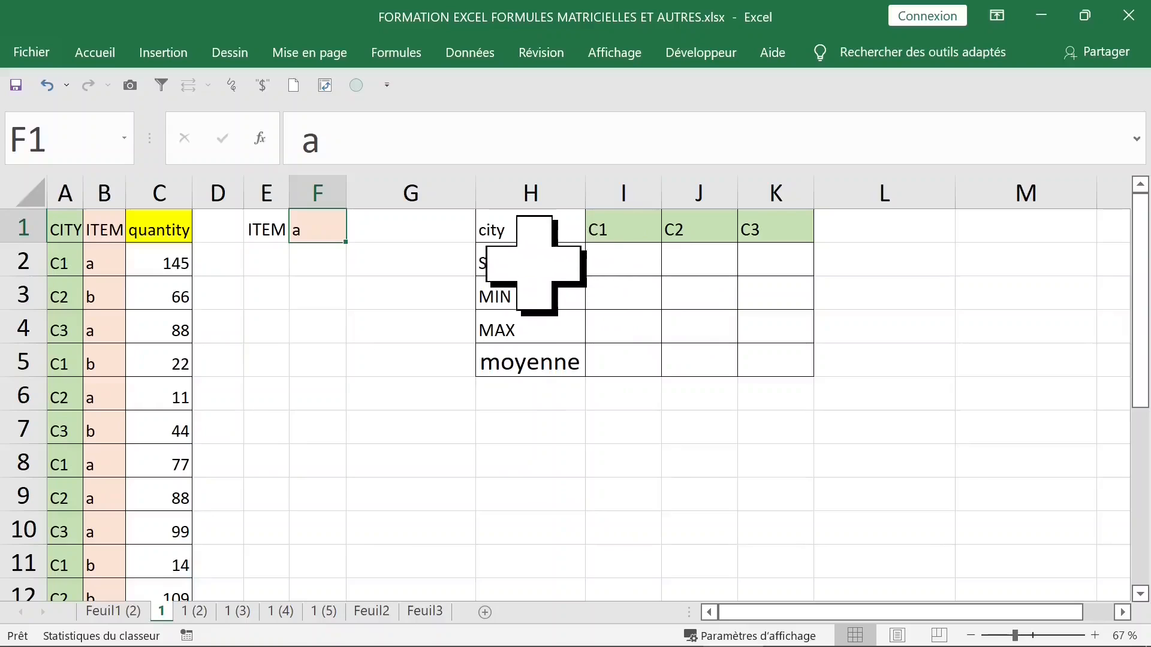
# - Examine the CITY, ITEM and quantity data and the summary table's SOMME, MIN, MAX and moyenne rows
pyautogui.moveTo(725, 145); pyautogui.dragTo(752, 209)
pyautogui.click(548, 262)
pyautogui.click(547, 294)
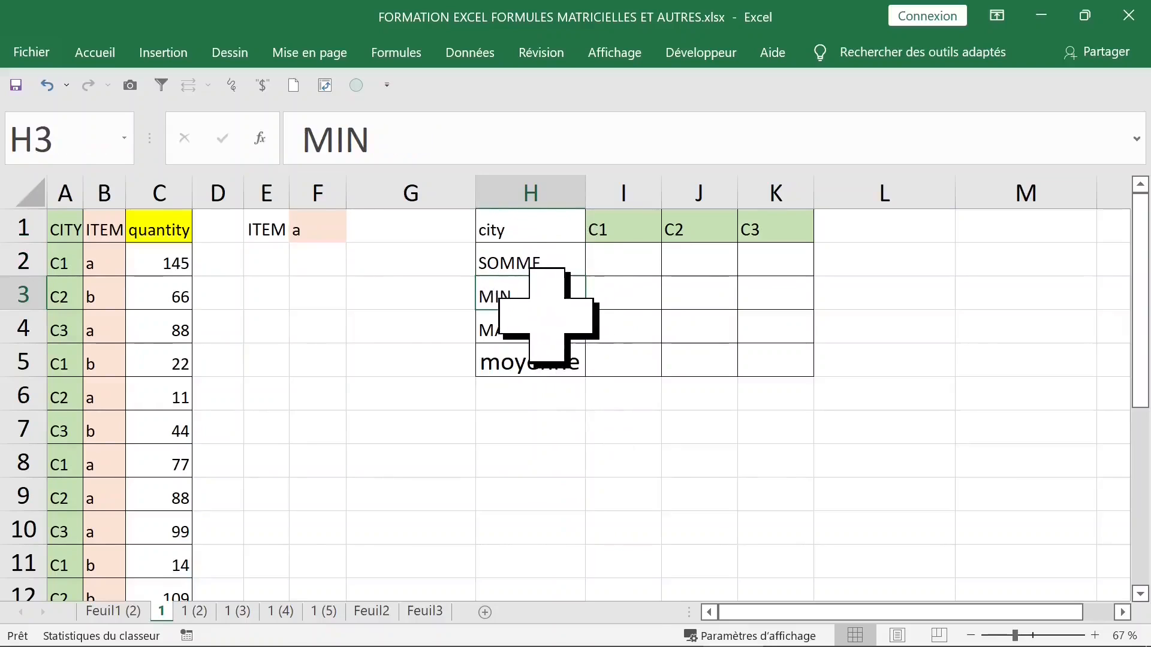
pyautogui.click(543, 326)
pyautogui.click(564, 360)
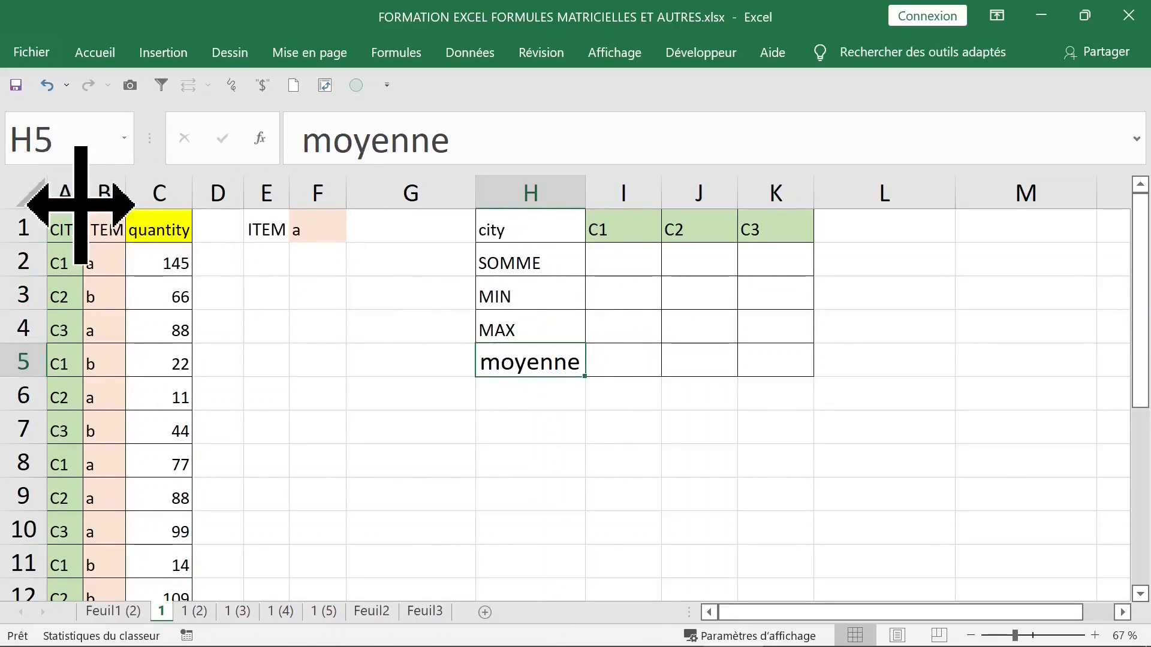
pyautogui.moveTo(66, 193); pyautogui.dragTo(150, 198)
pyautogui.click(621, 271)
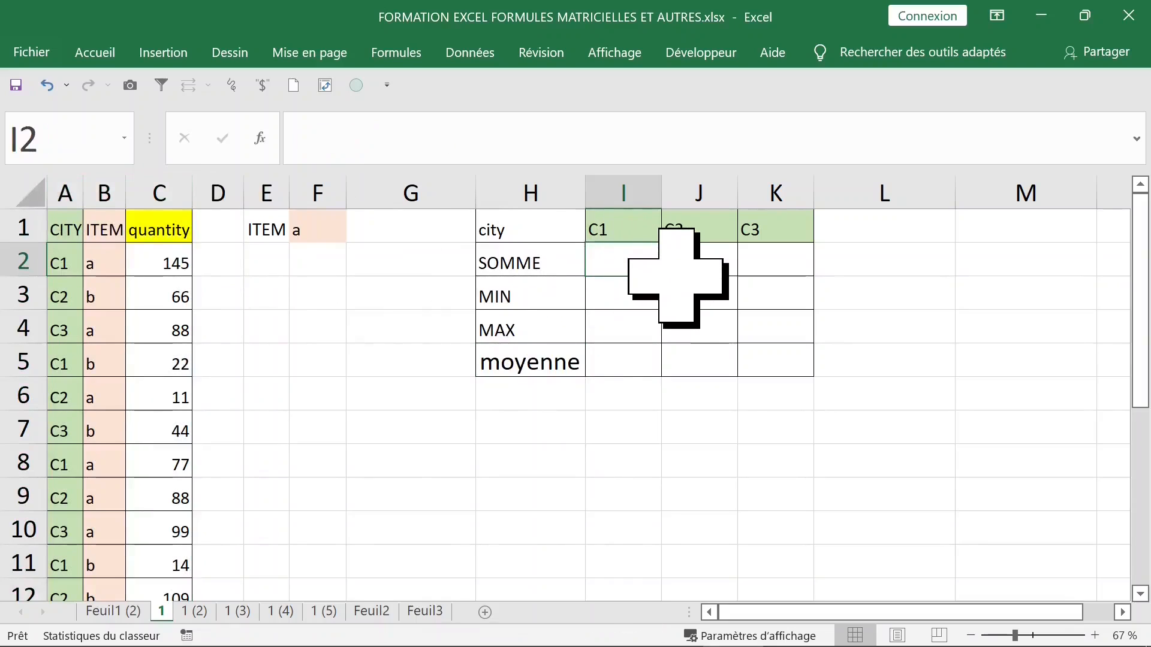
pyautogui.click(65, 257)
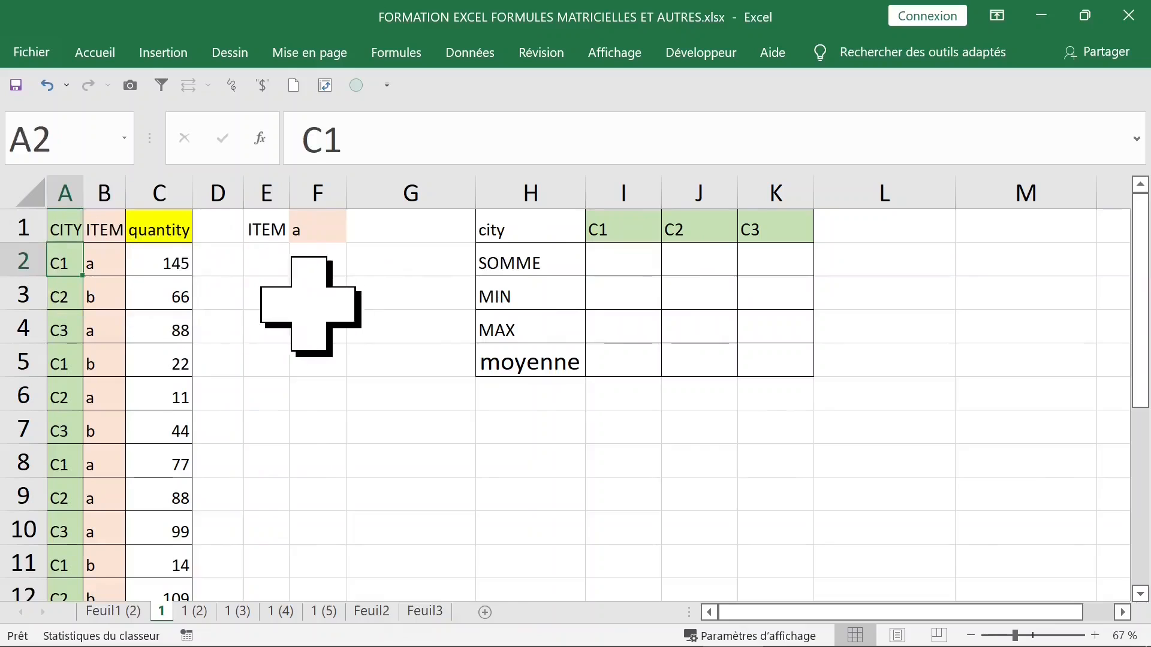
pyautogui.moveTo(66, 264); pyautogui.dragTo(70, 462)
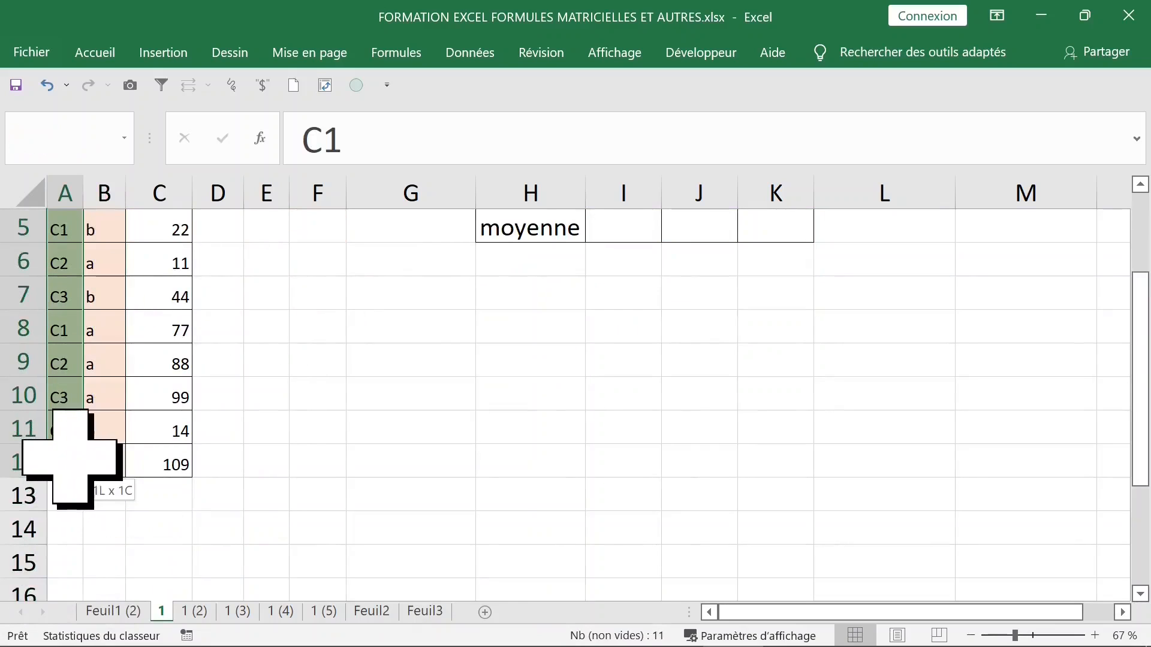
pyautogui.click(135, 329)
pyautogui.scroll(2, 180, 323)
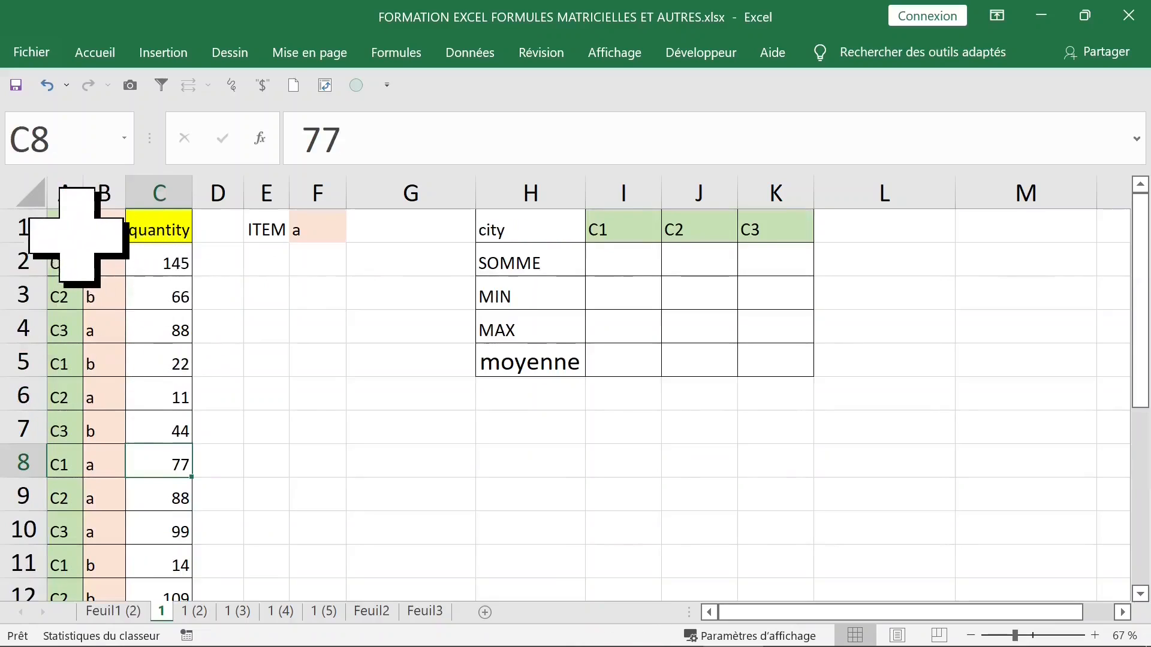
# - Create named ranges for the CITY, ITEM and quantity columns of the source table, using only its top-row headers
pyautogui.moveTo(71, 225); pyautogui.dragTo(146, 329)
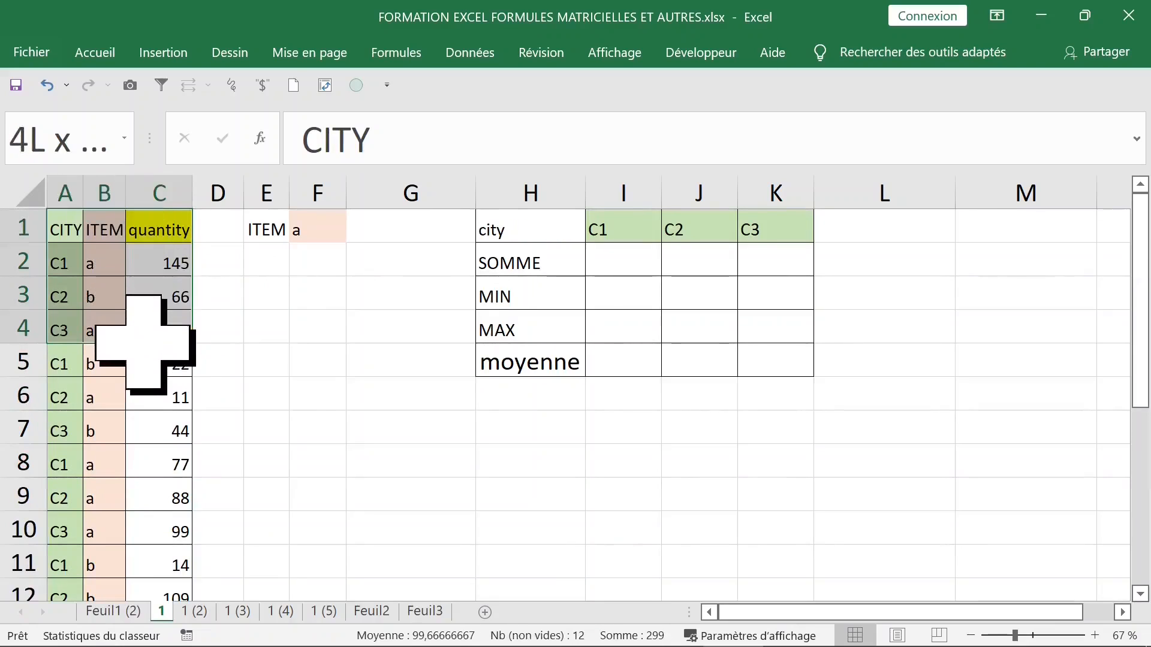
pyautogui.click(118, 360)
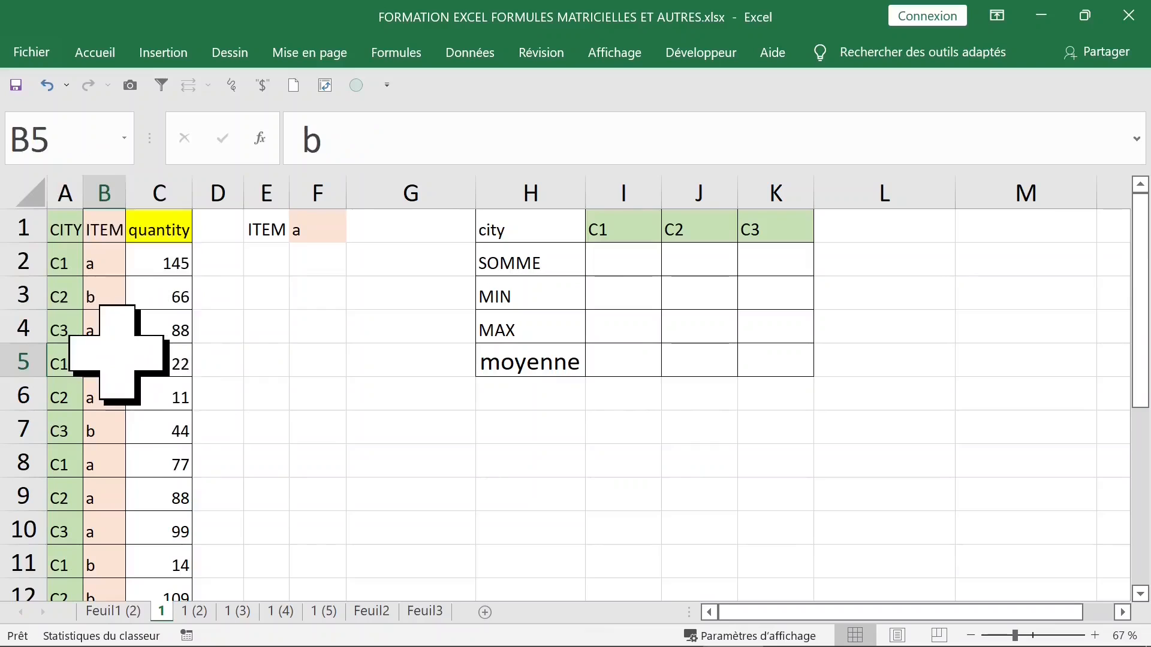
pyautogui.hotkey('ctrl', 'a')
pyautogui.hotkey('ctrl', 'shift', 'F3')
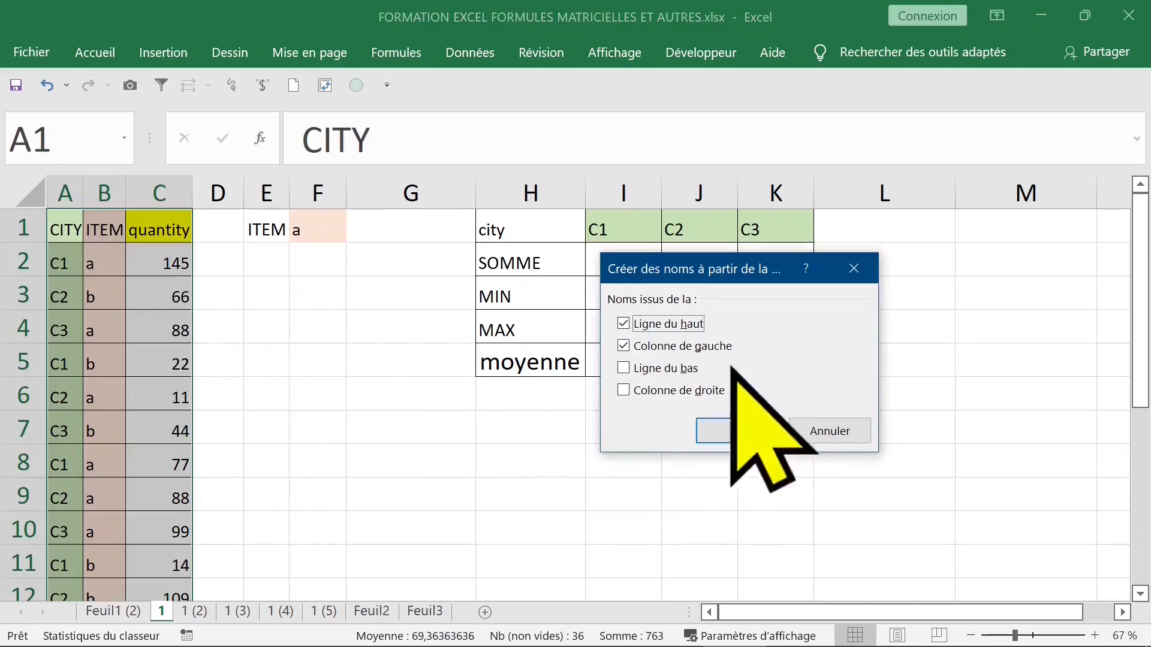
pyautogui.click(737, 431)
# - Begin the SOMME formula for city C1 in I2 with =SOMME(SI(ITEM=$F$1; using the named range ITEM and an absolute reference
pyautogui.click(623, 259)
pyautogui.write('=somme(')
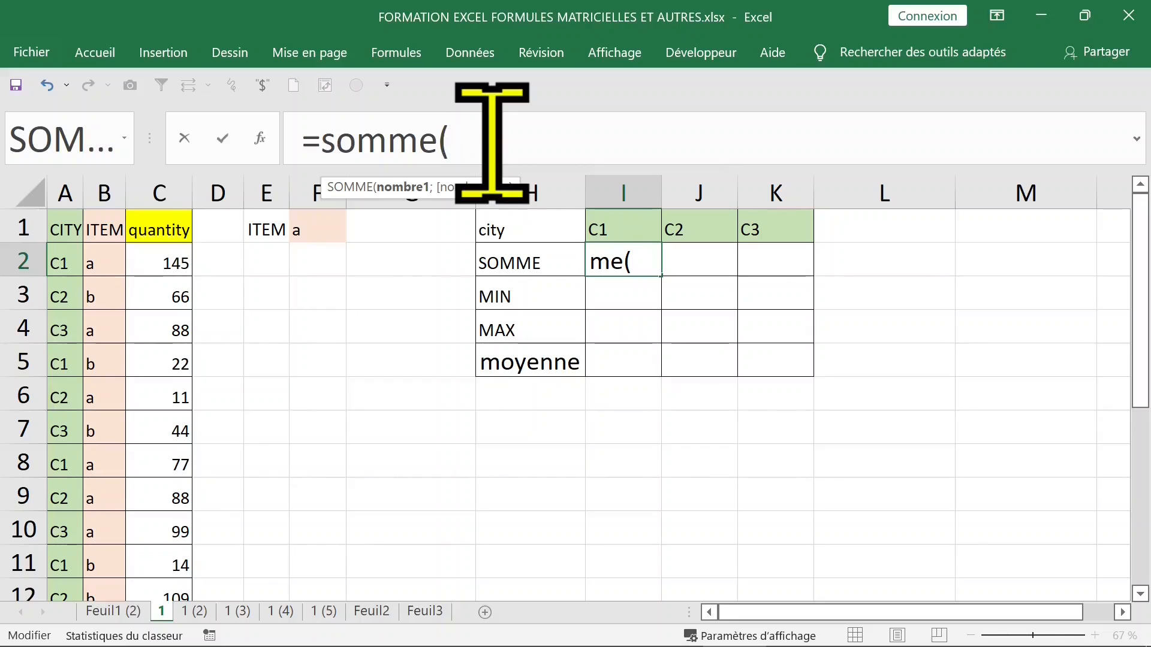
pyautogui.write('si(')
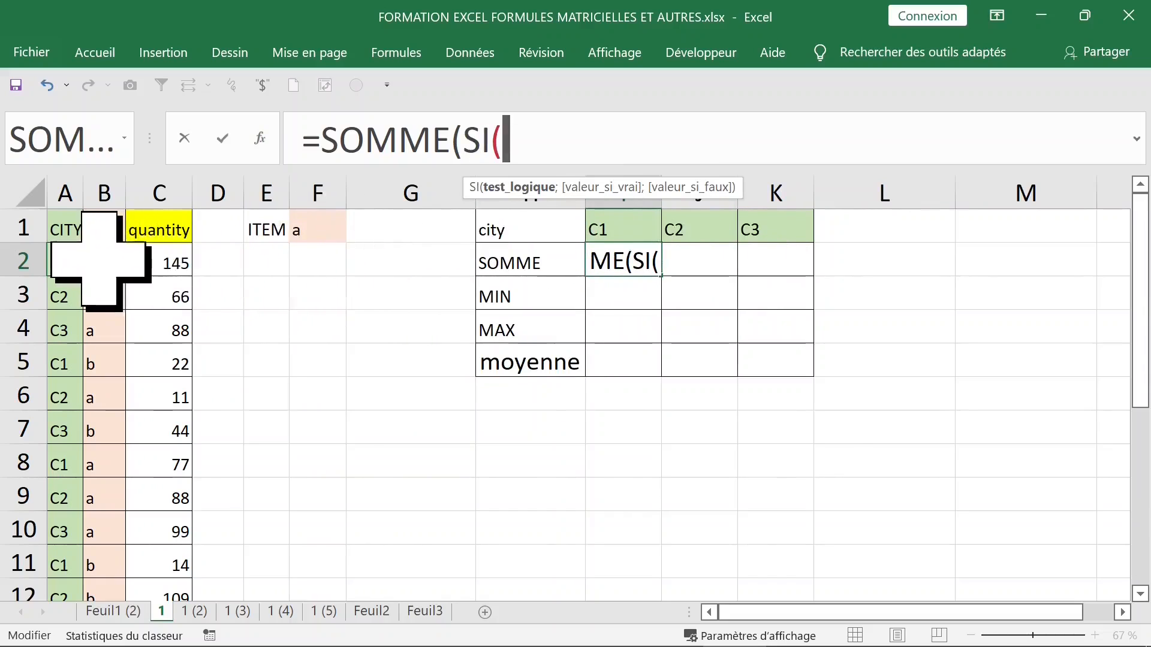
pyautogui.press('F3')
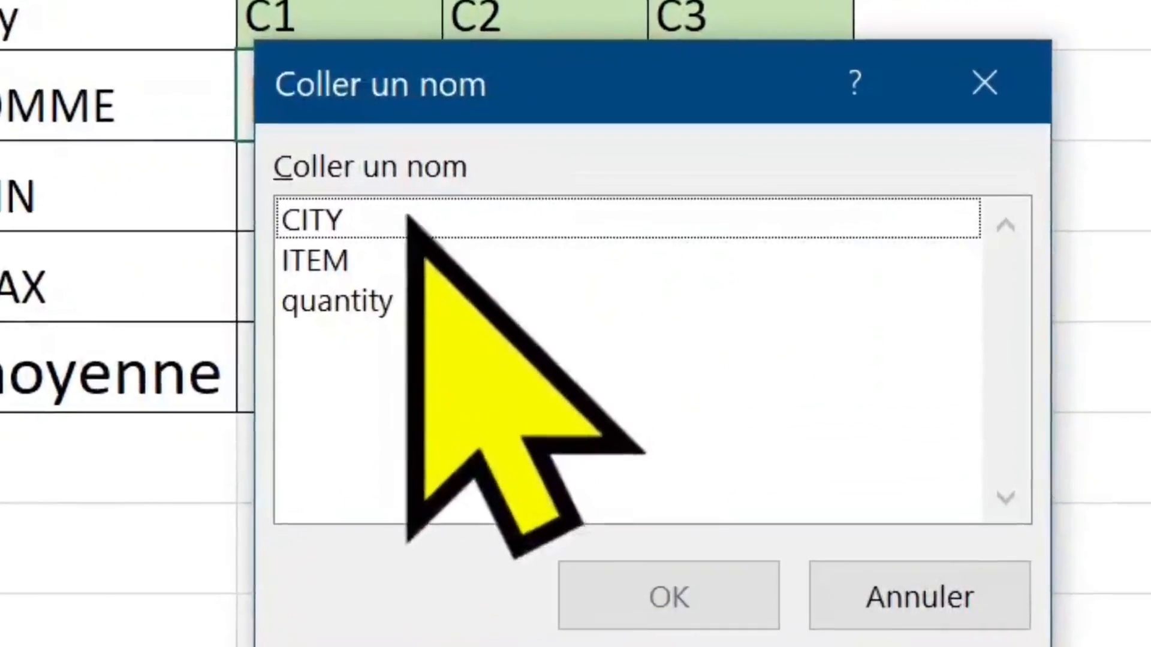
pyautogui.click(385, 264)
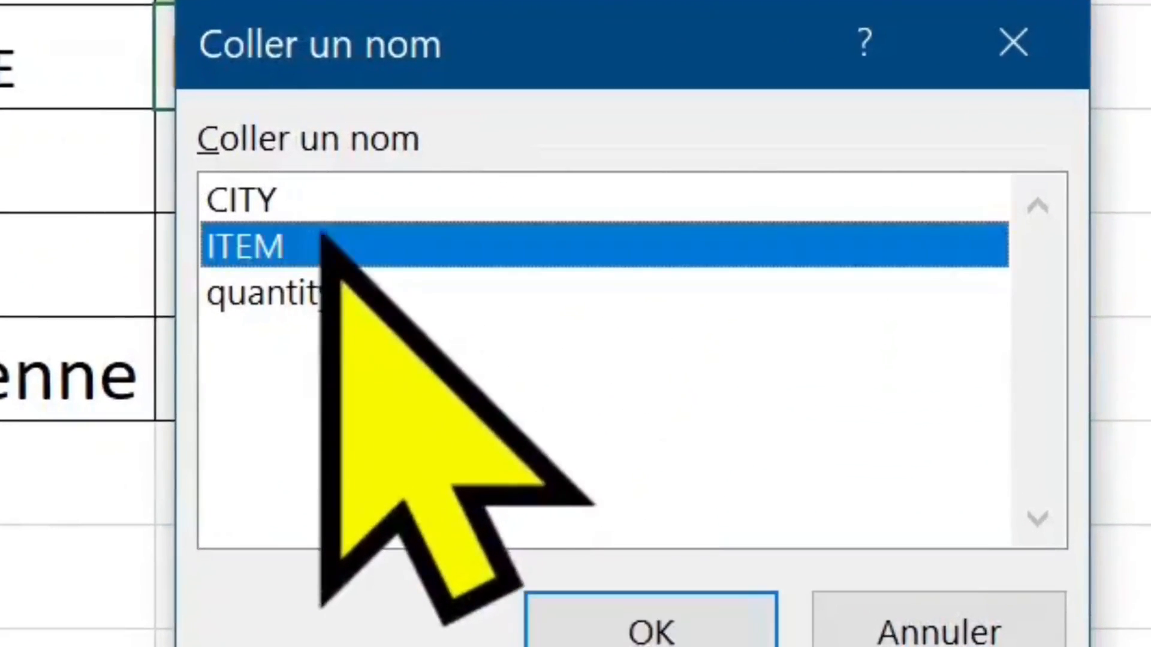
pyautogui.press('Return')
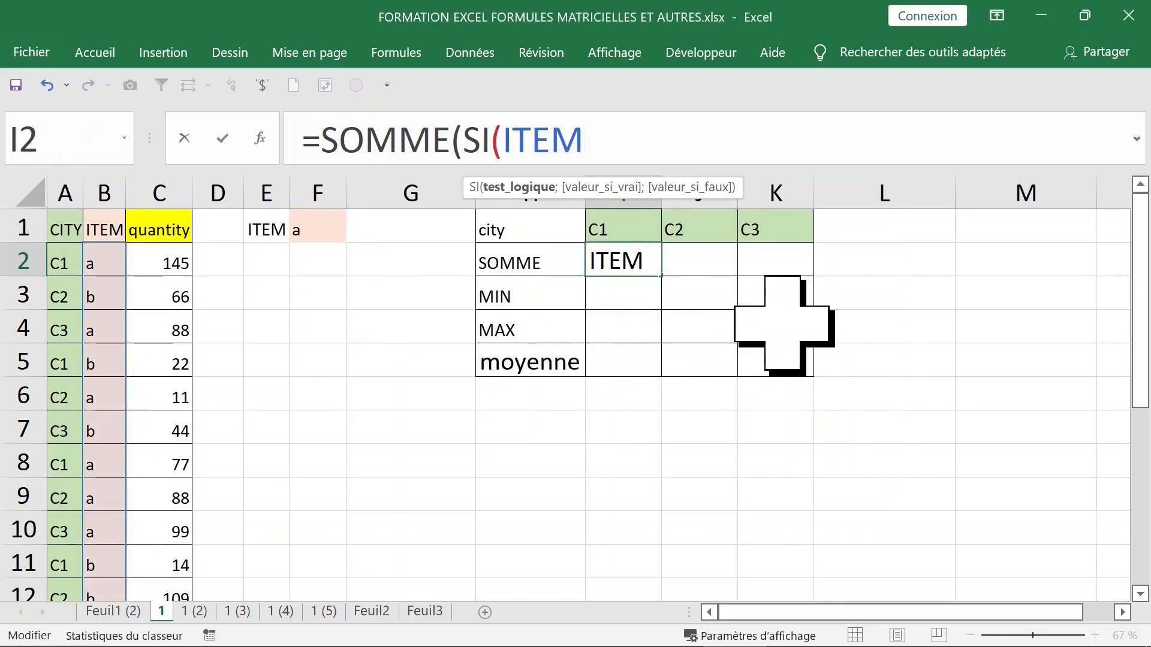
pyautogui.write('=SOMME(SI(ITEM=')
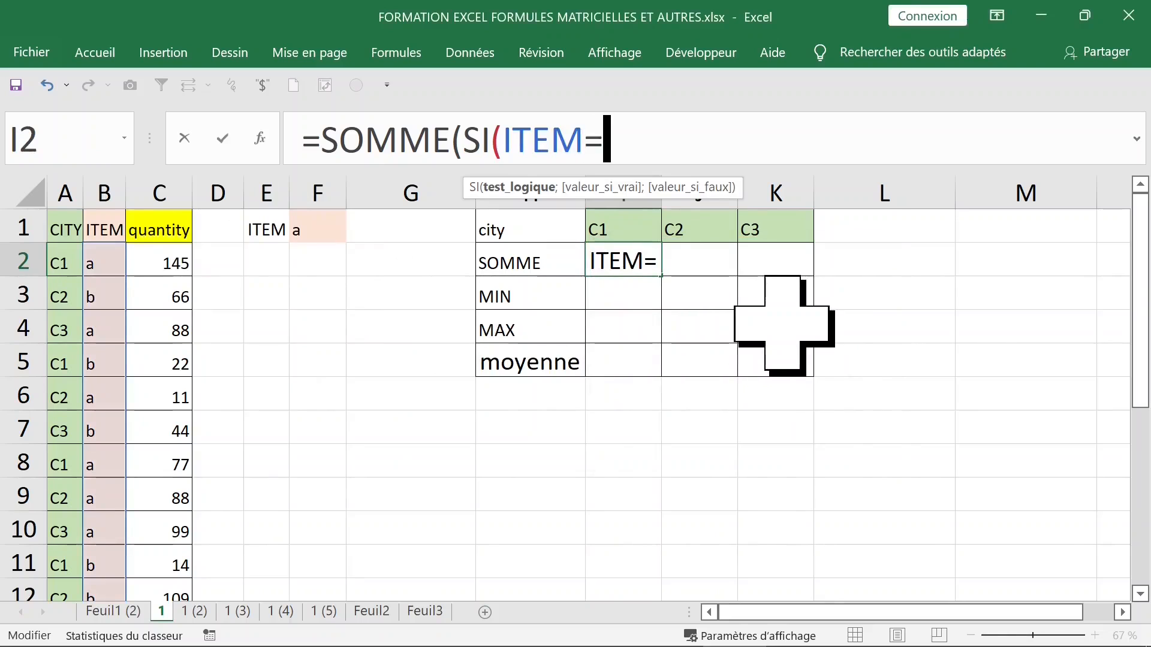
pyautogui.click(324, 228)
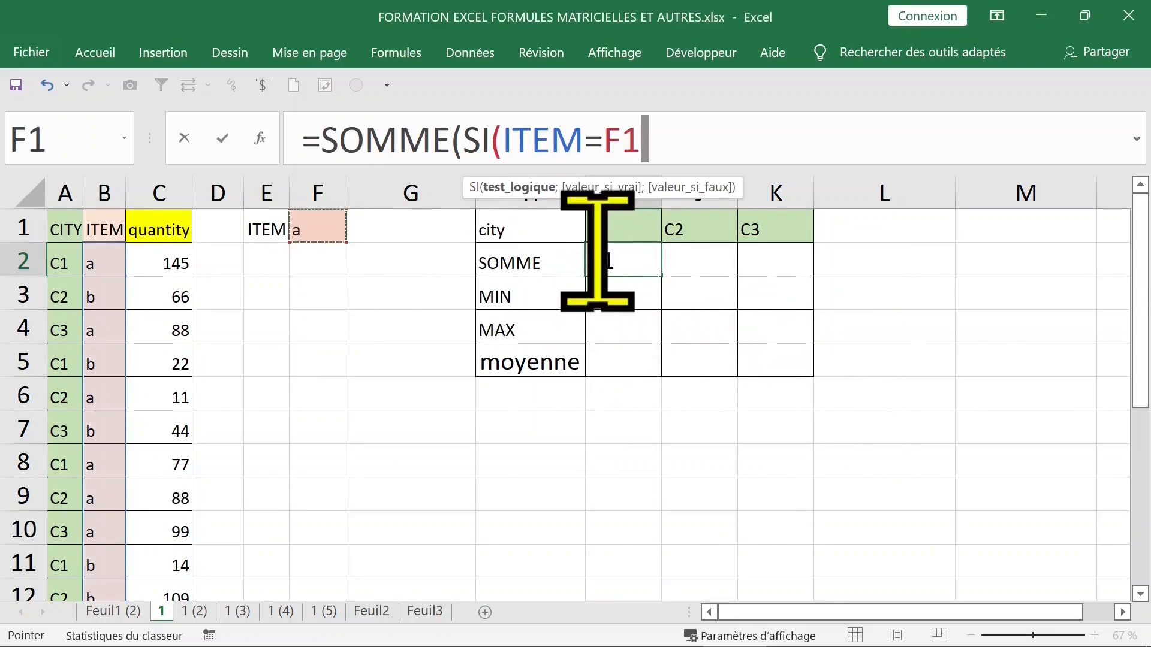
pyautogui.press('F4')
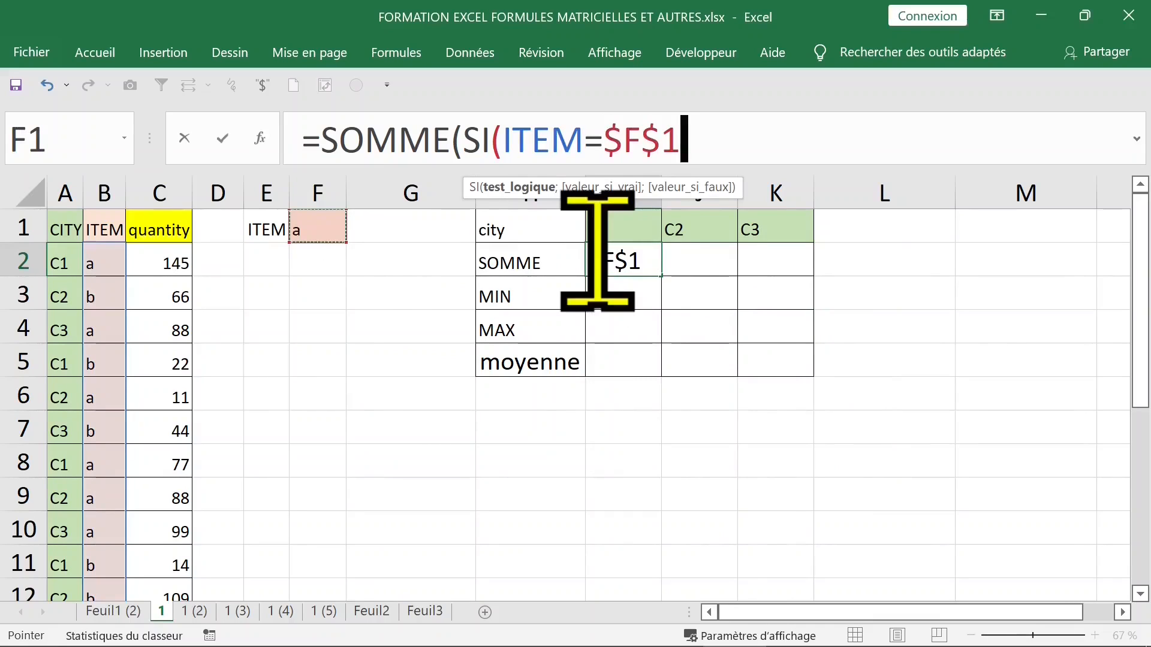
pyautogui.write(';')
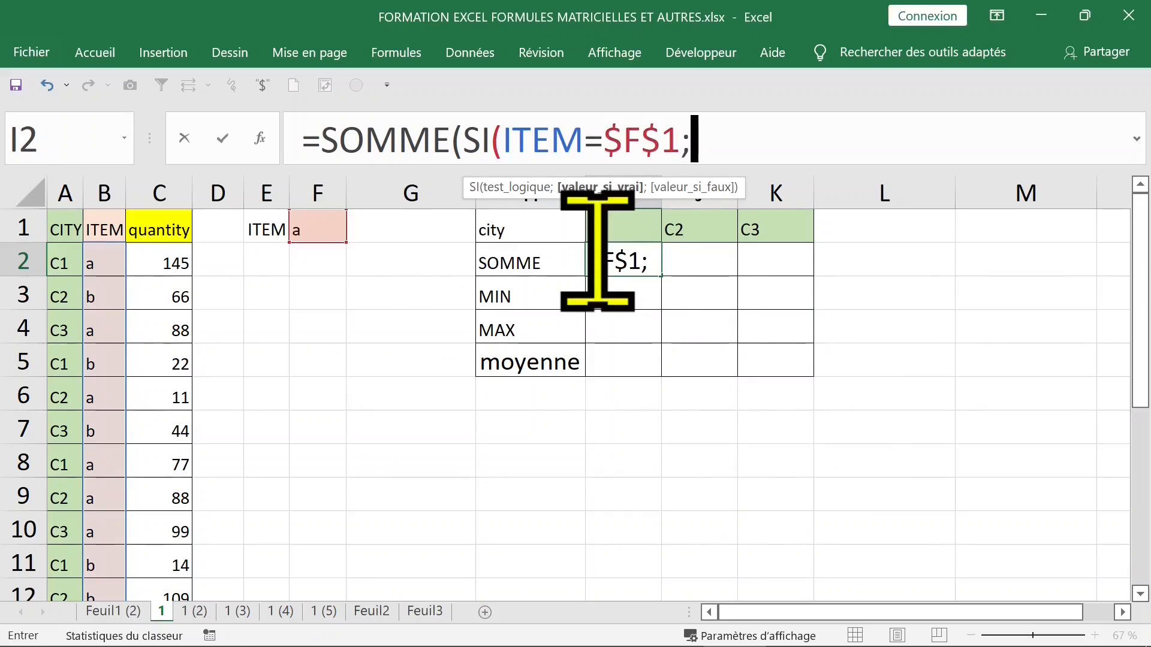
# - Add a nested condition si(CITY=I$1 to the formula, using the named range CITY and locking only the reference's row
pyautogui.write('si(')
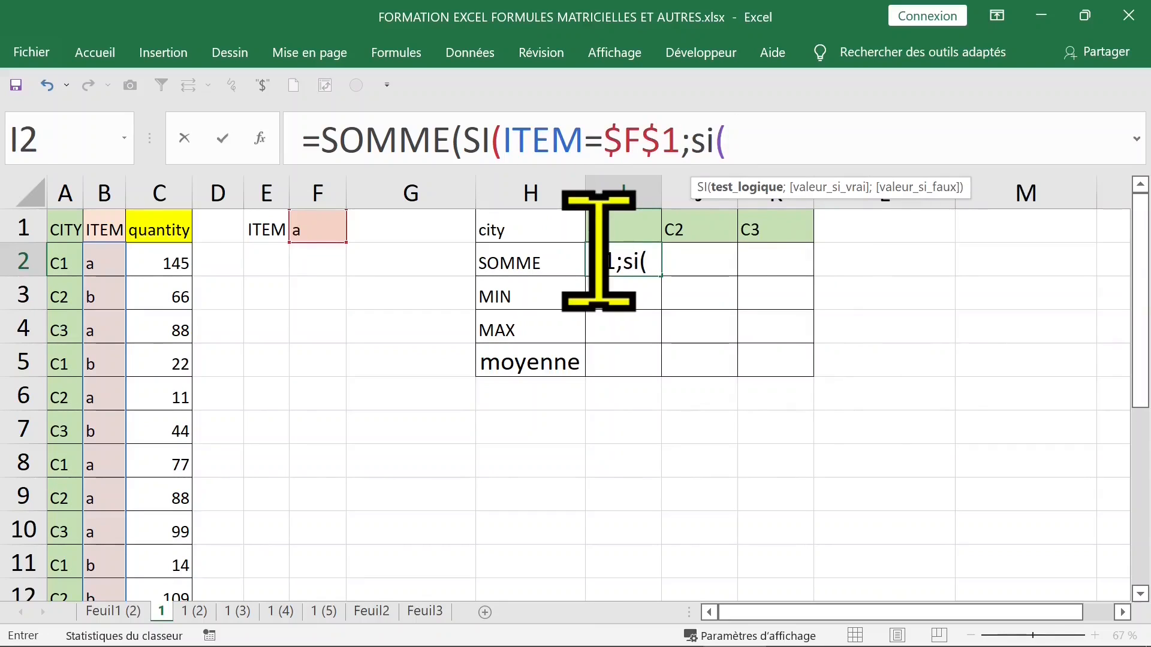
pyautogui.press('F3')
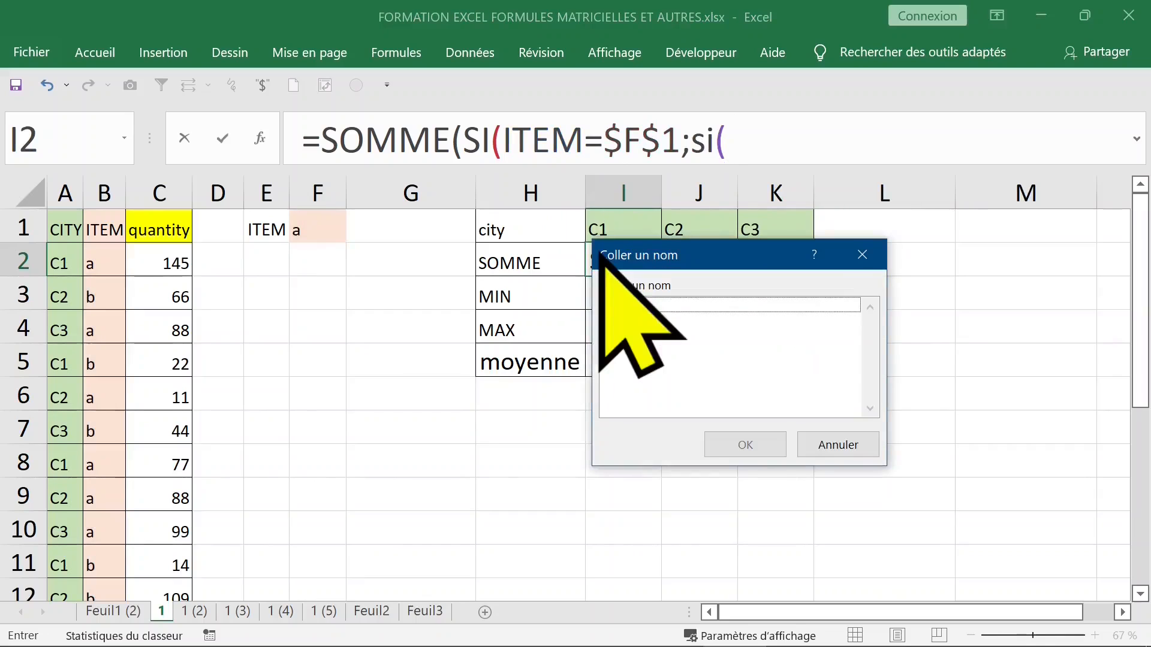
pyautogui.moveTo(669, 268); pyautogui.dragTo(799, 275)
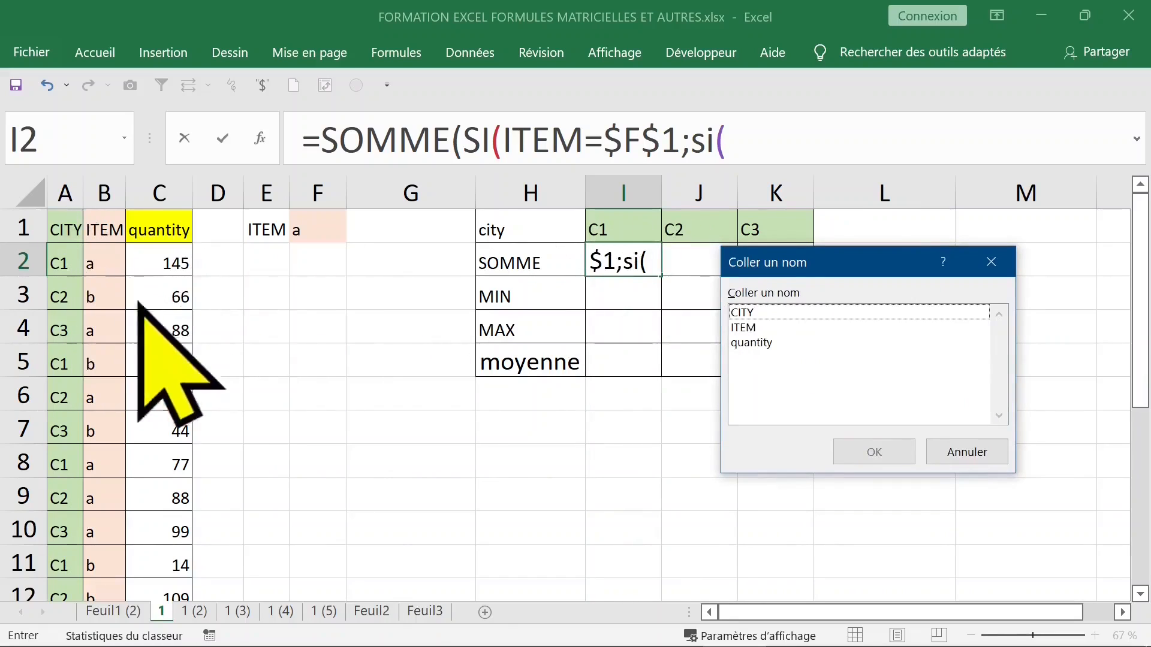
pyautogui.click(778, 313)
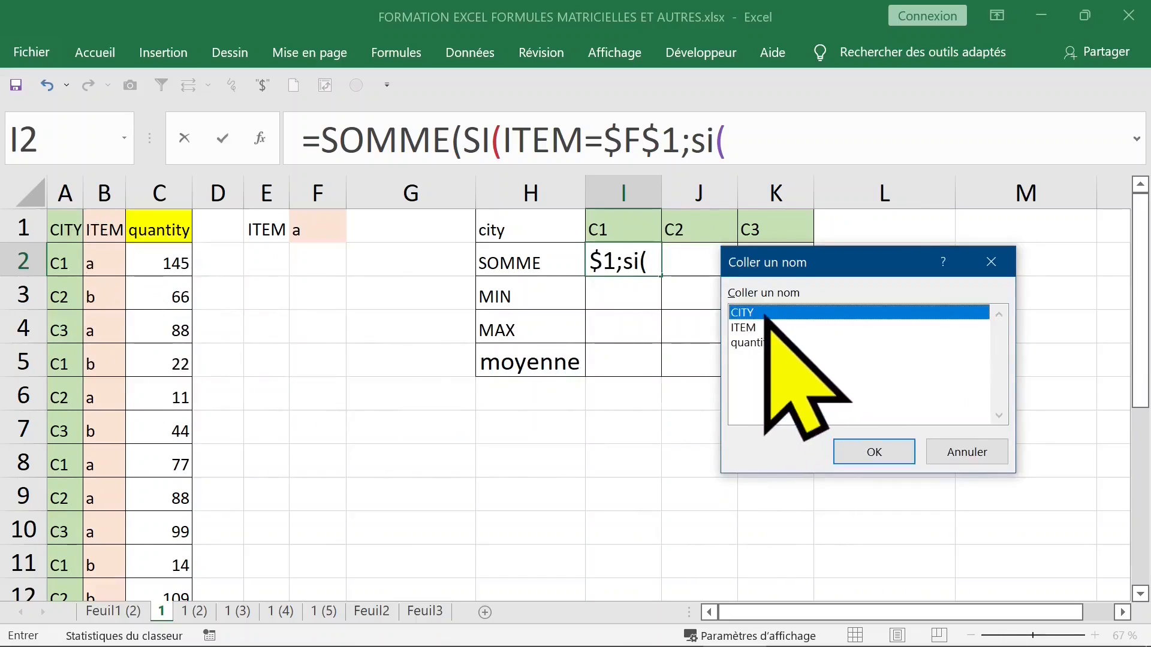
pyautogui.doubleClick(778, 312)
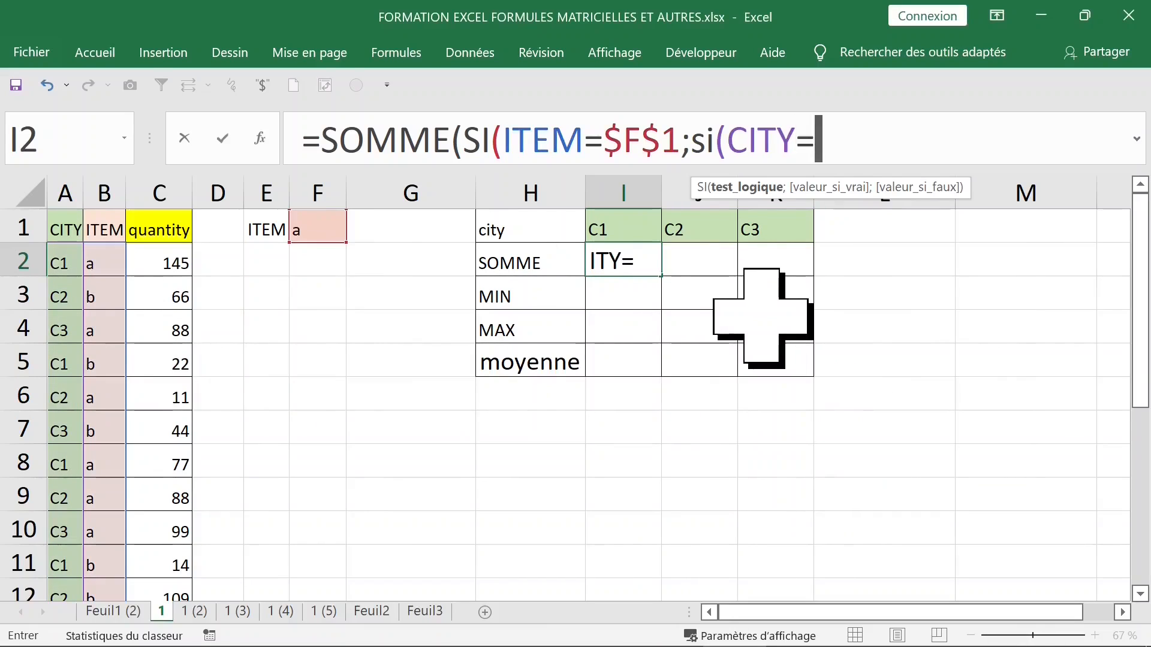
pyautogui.write('=')
pyautogui.click(608, 227)
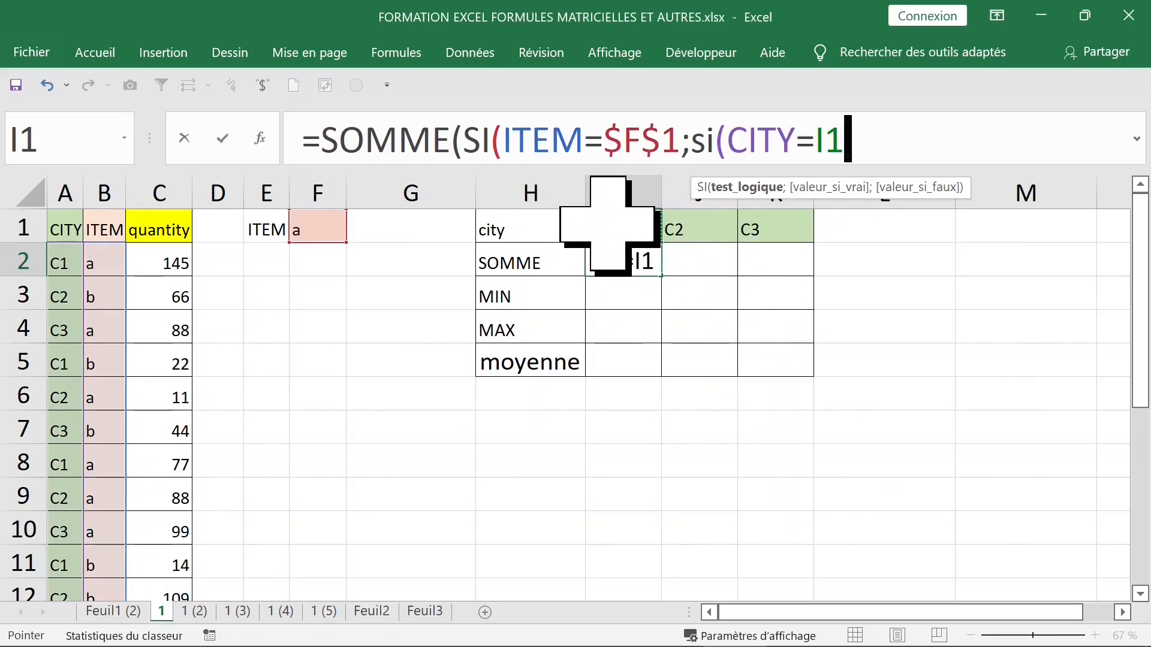
pyautogui.press('F4')
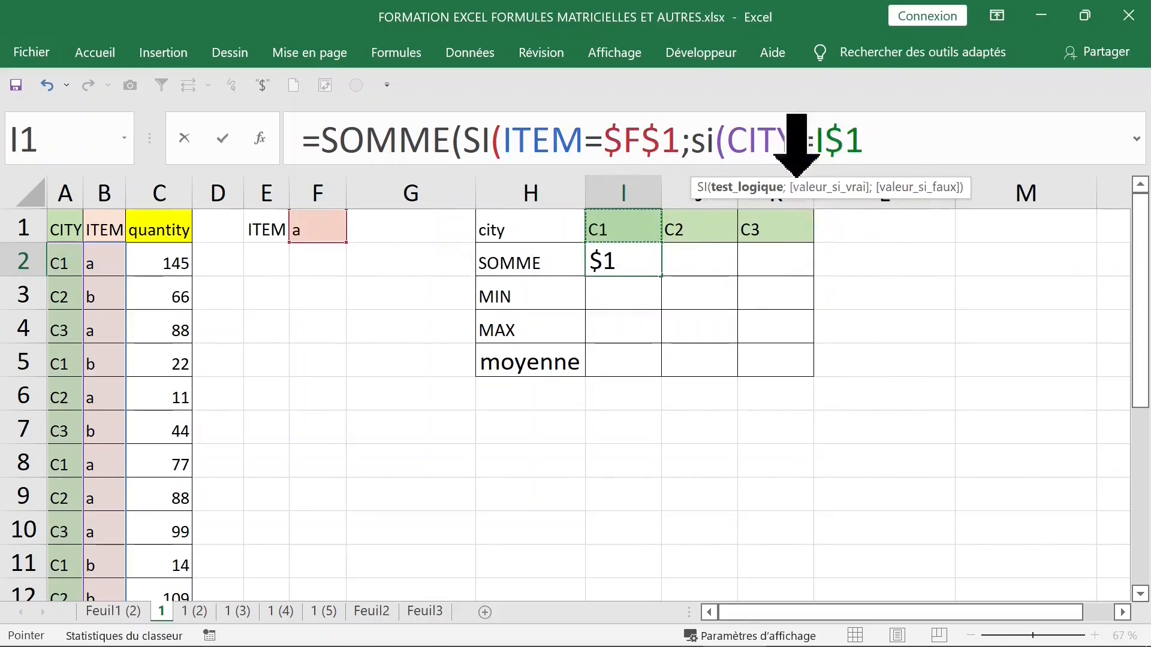
# - Add the named range quantity as the inner condition's true value and close both SI functions
pyautogui.click(877, 139)
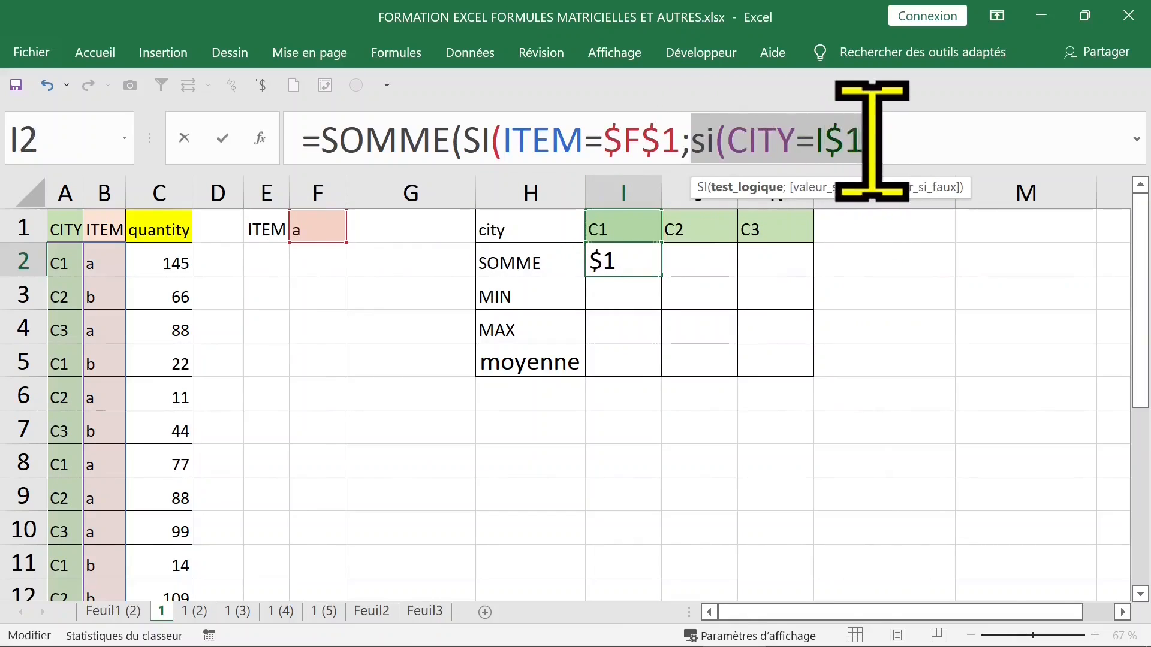
pyautogui.write(';')
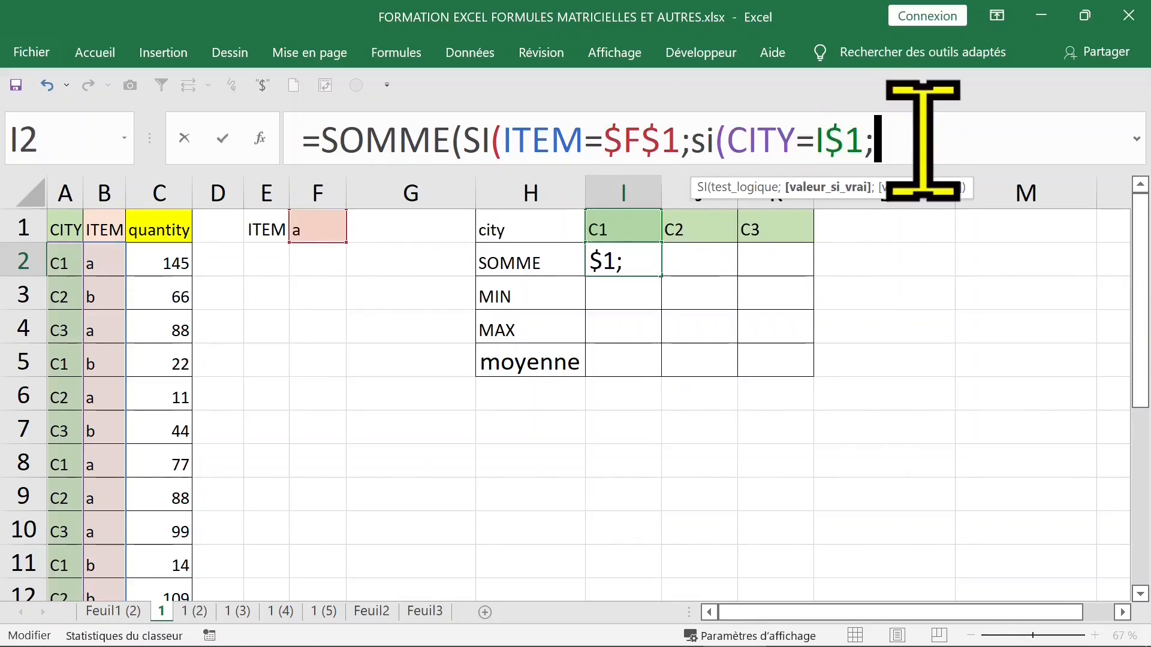
pyautogui.press('F3')
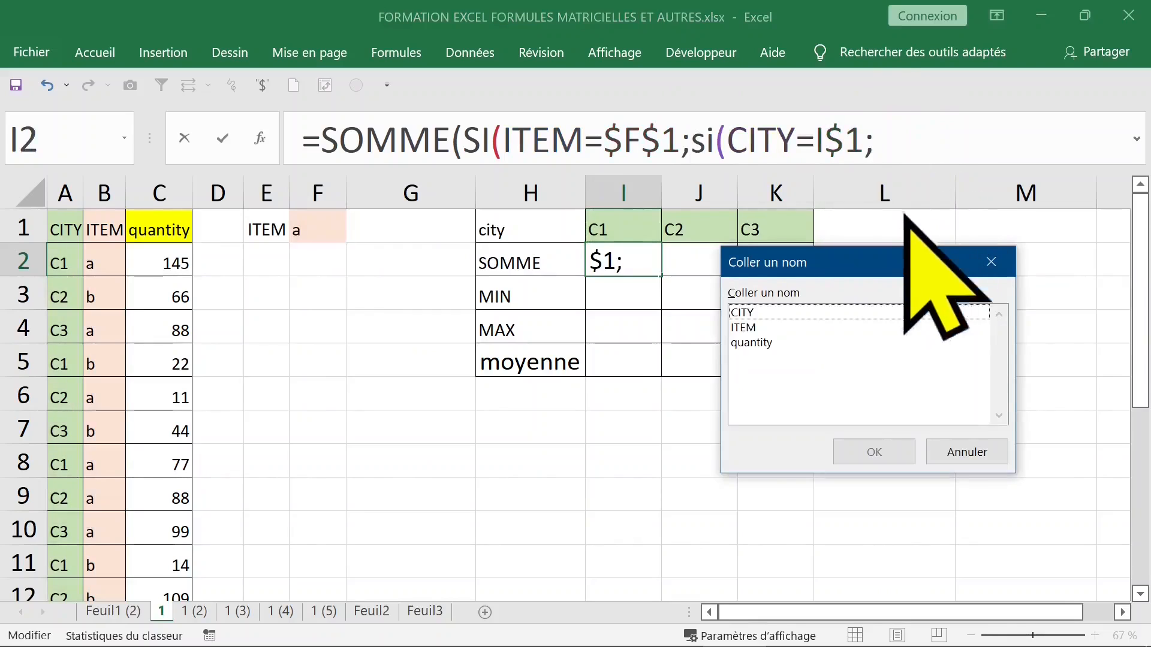
pyautogui.click(766, 343)
pyautogui.doubleClick(767, 343)
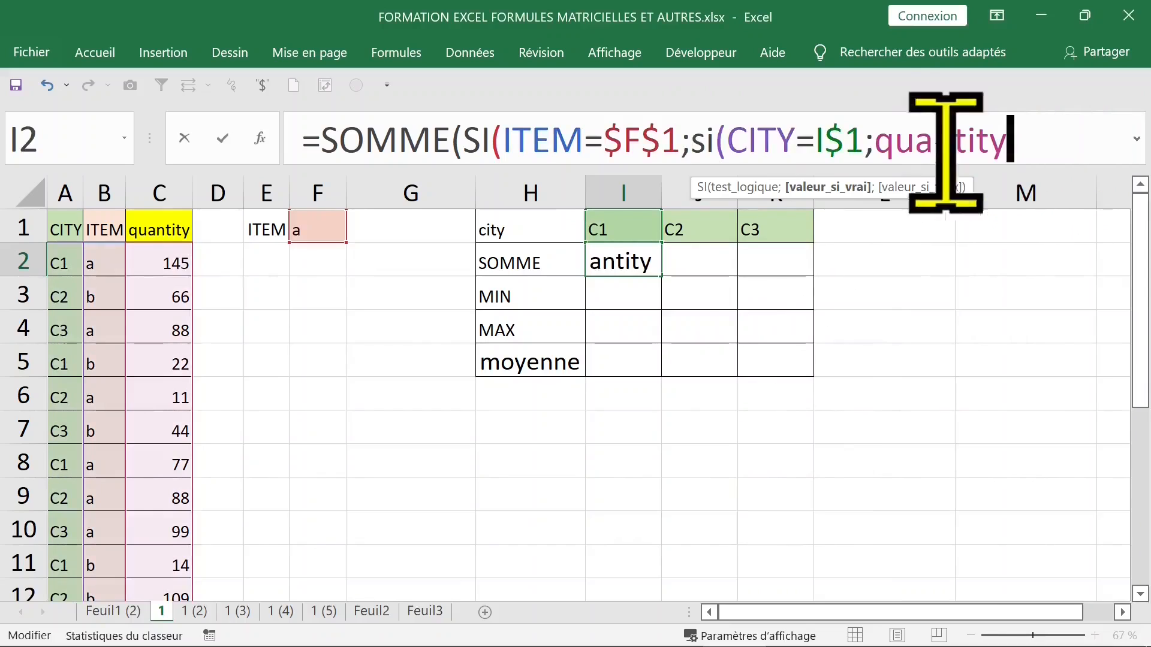
pyautogui.write(')')
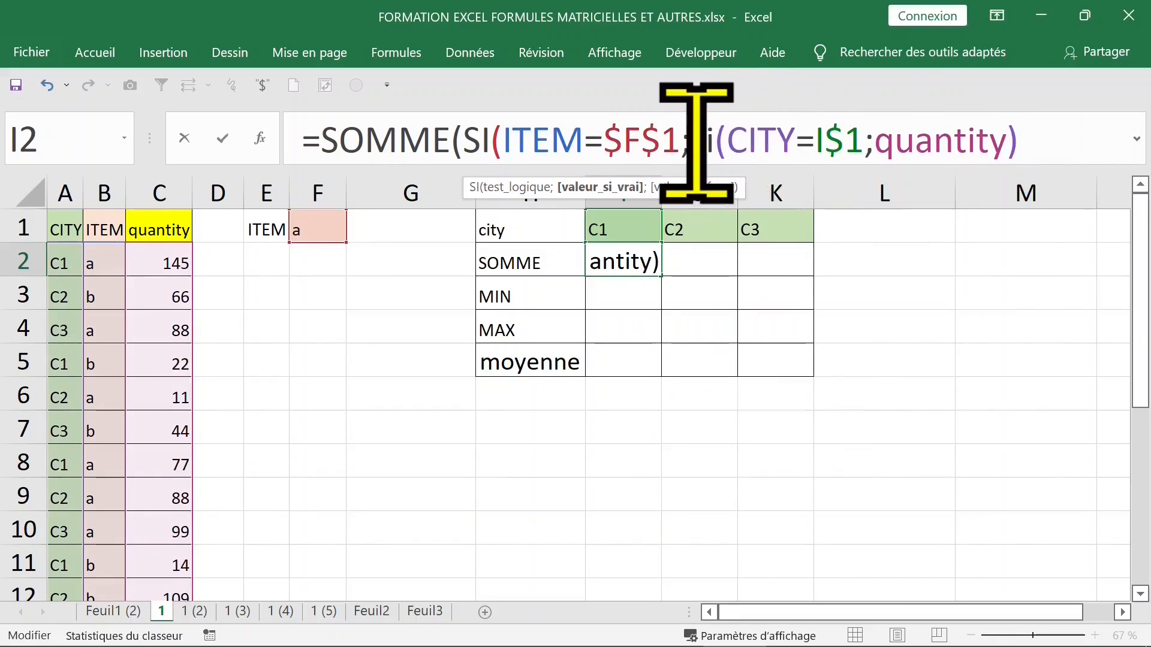
pyautogui.moveTo(693, 142); pyautogui.dragTo(1041, 136)
pyautogui.click(1042, 136)
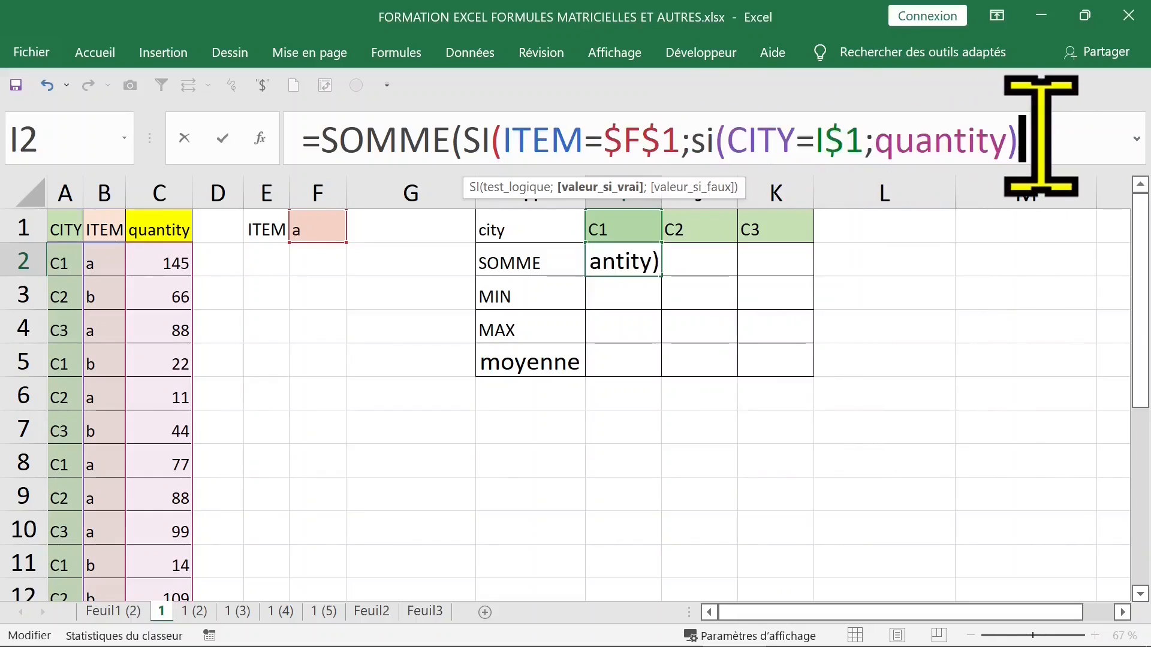
pyautogui.write(')')
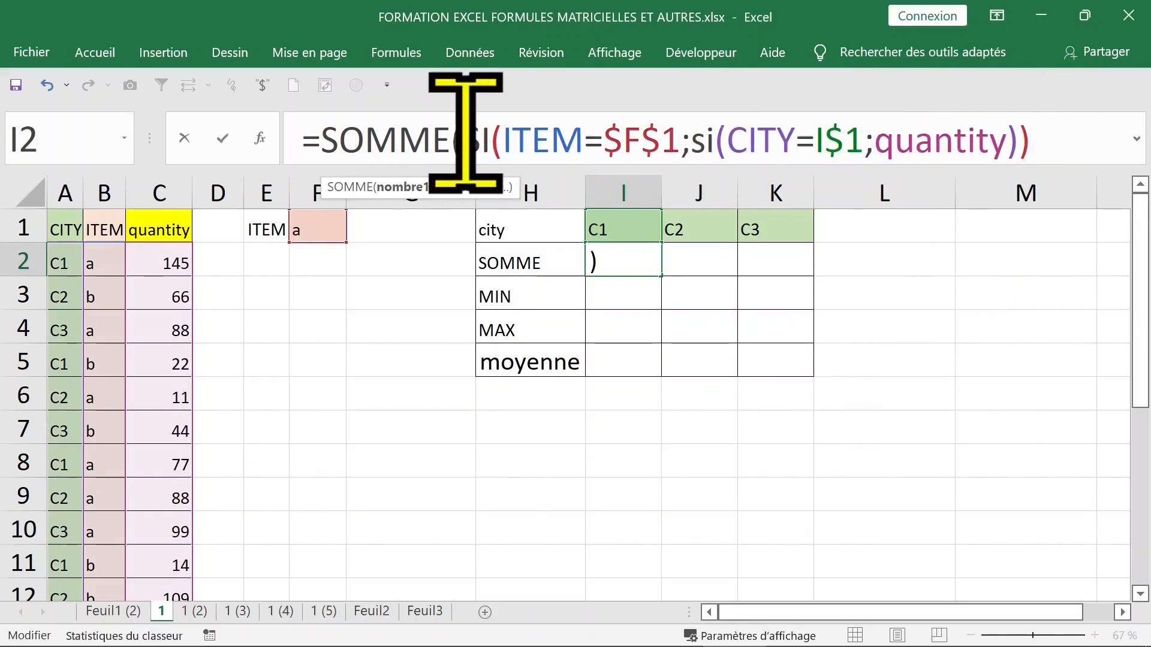
# - Close the SOMME function and enter the I2 formula as an array formula
pyautogui.moveTo(466, 133); pyautogui.dragTo(684, 142)
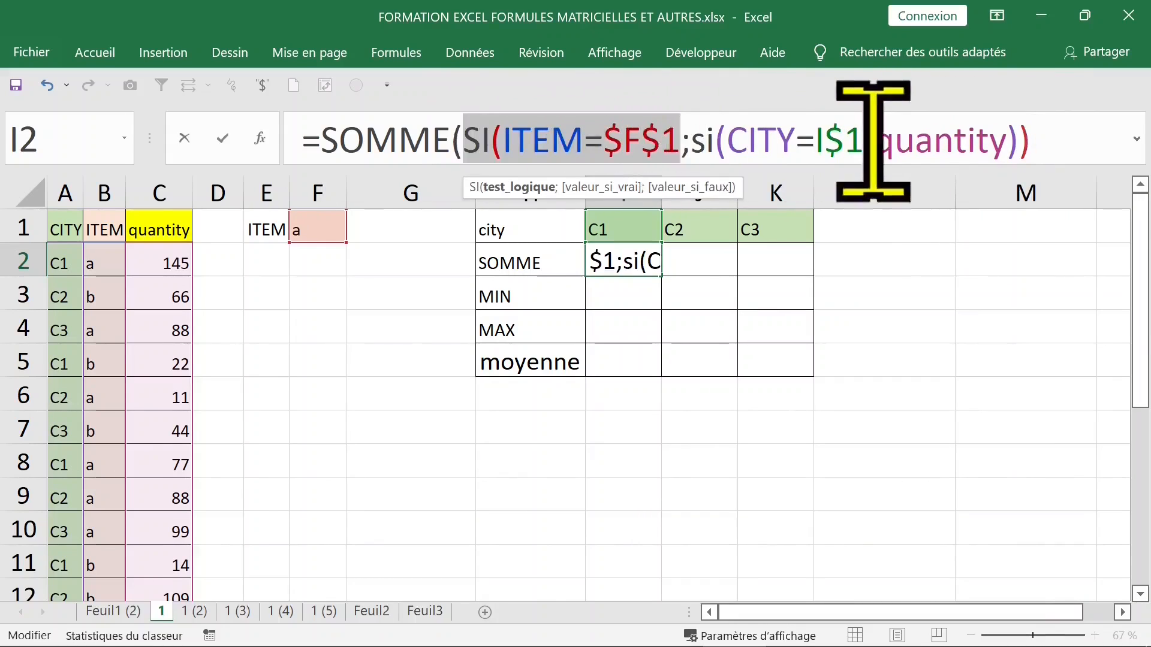
pyautogui.click(1049, 144)
pyautogui.write(')')
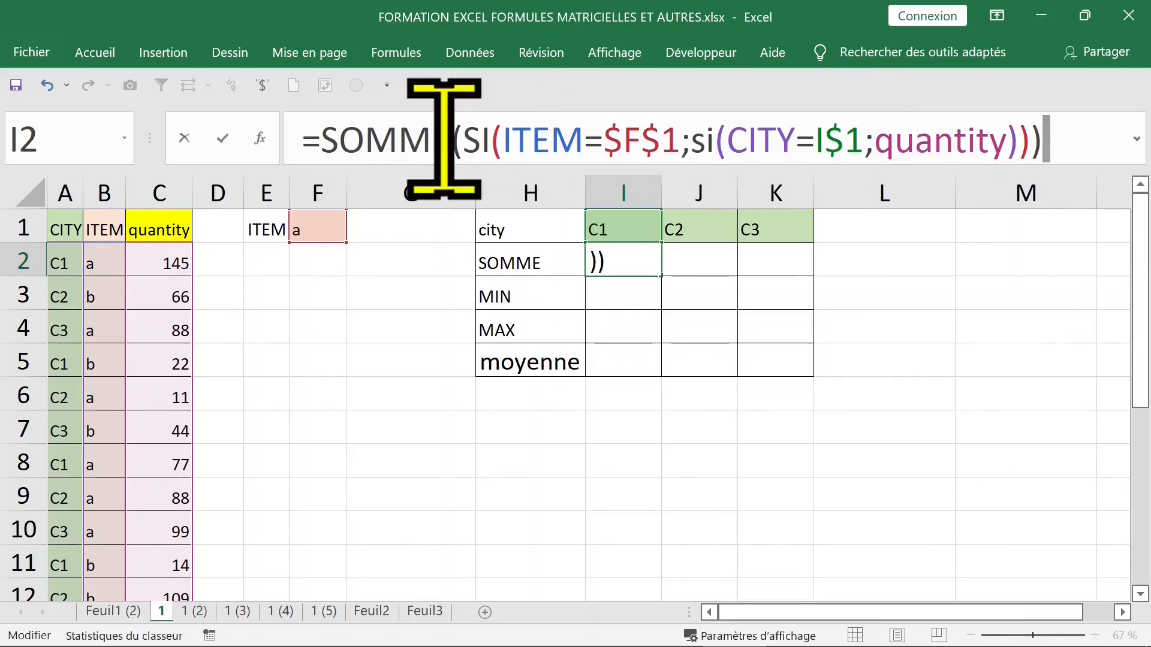
pyautogui.hotkey('ctrl', 'shift', 'Return')
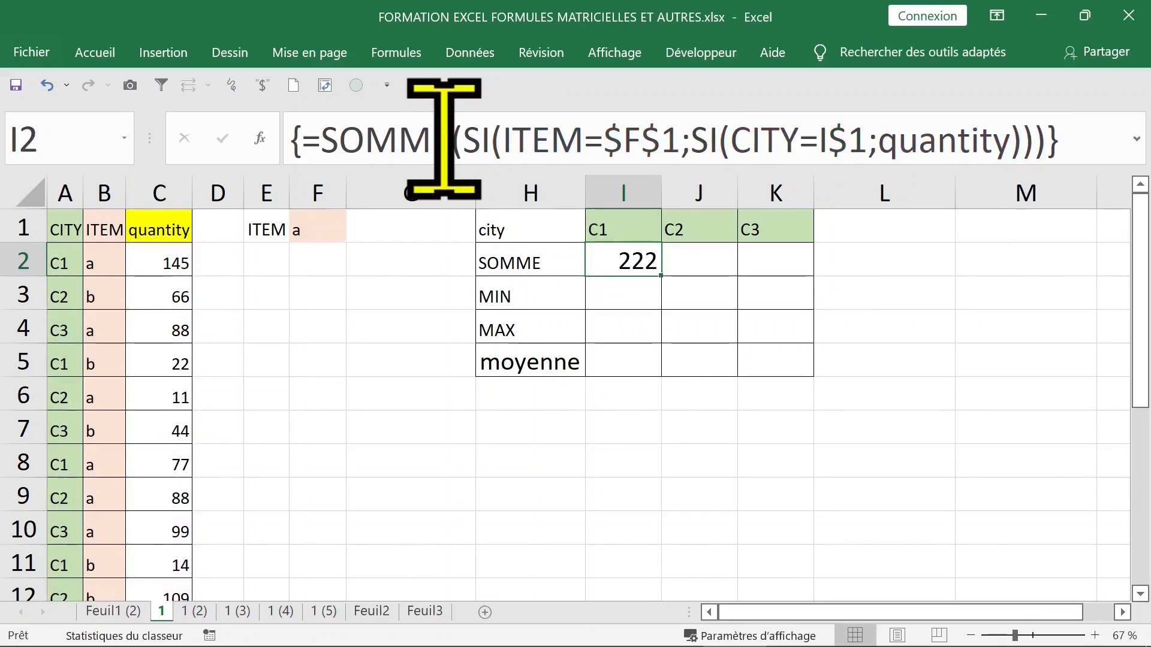
# - Fill the SOMME array formula from I2 across to K2 for cities C2 and C3
pyautogui.moveTo(661, 276); pyautogui.dragTo(800, 293)
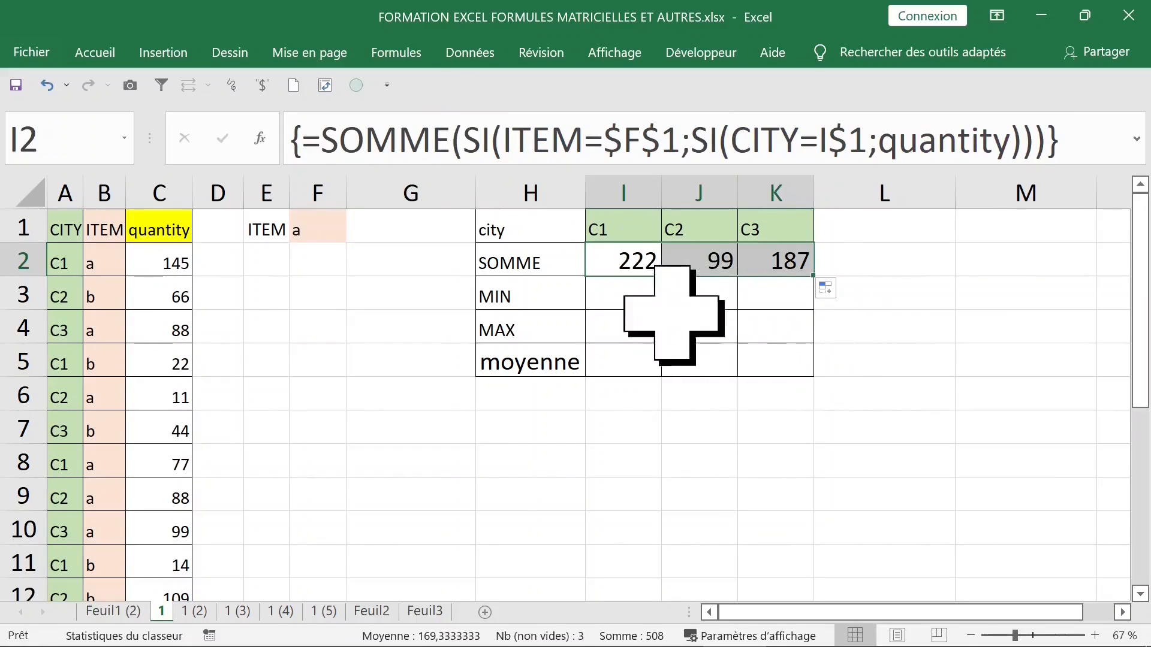
pyautogui.click(594, 297)
# - Copy the formula text from I2 without its equals sign and paste it into I3 in the MIN row
pyautogui.click(629, 259)
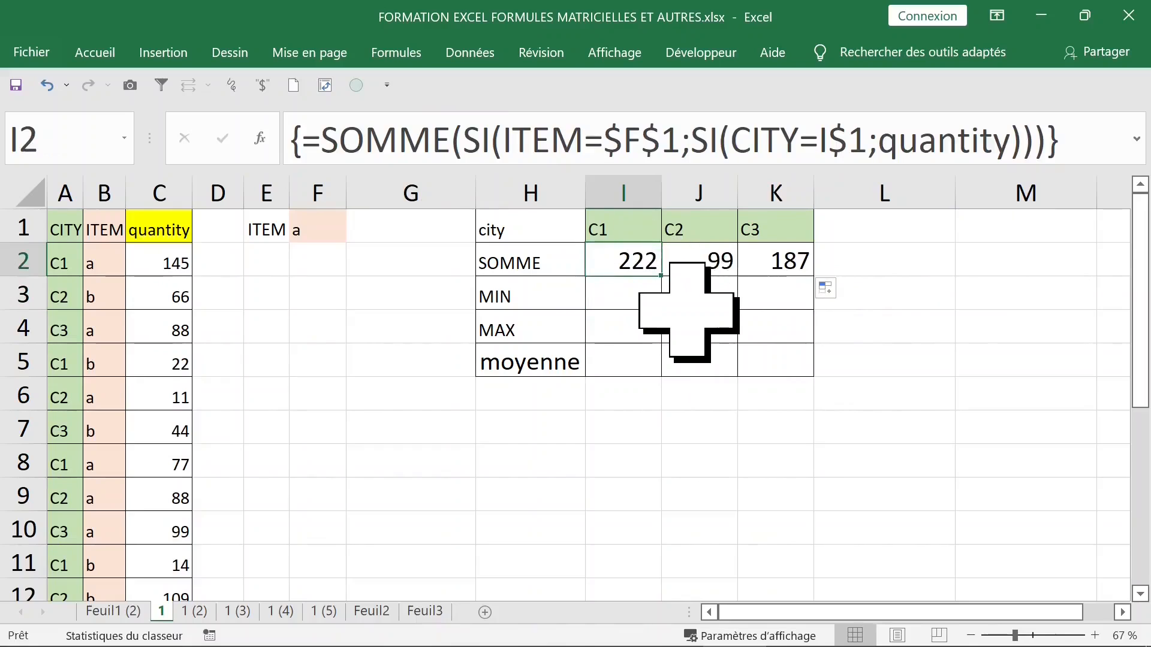
pyautogui.click(483, 141)
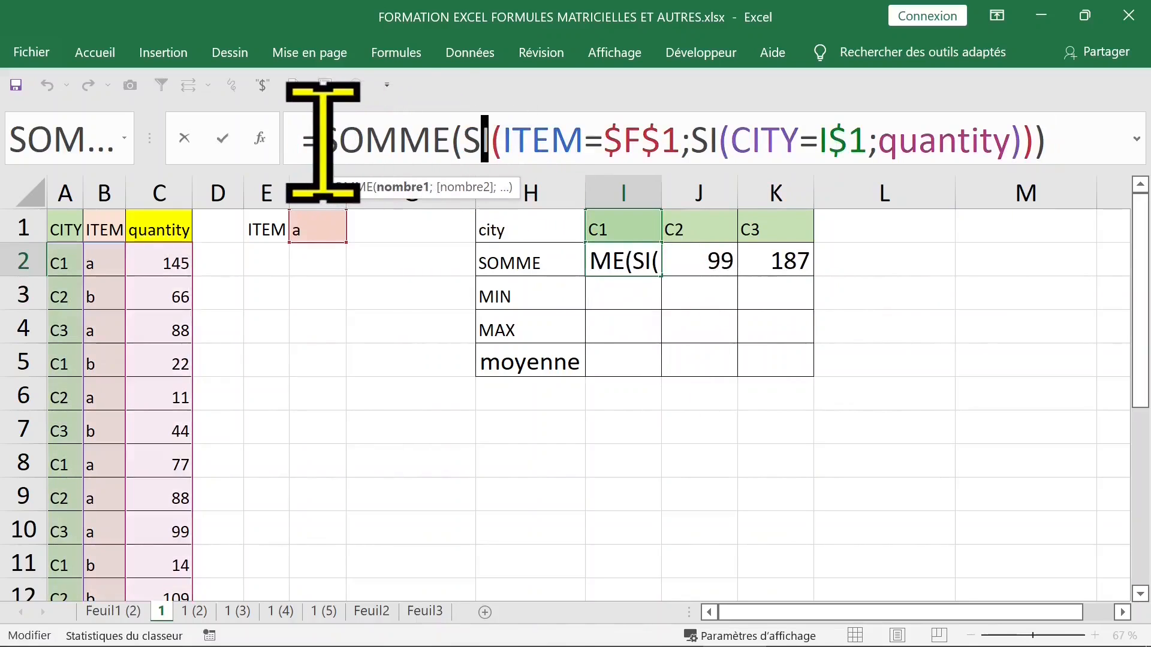
pyautogui.moveTo(323, 143); pyautogui.dragTo(1076, 171)
pyautogui.hotkey('ctrl', 'c')
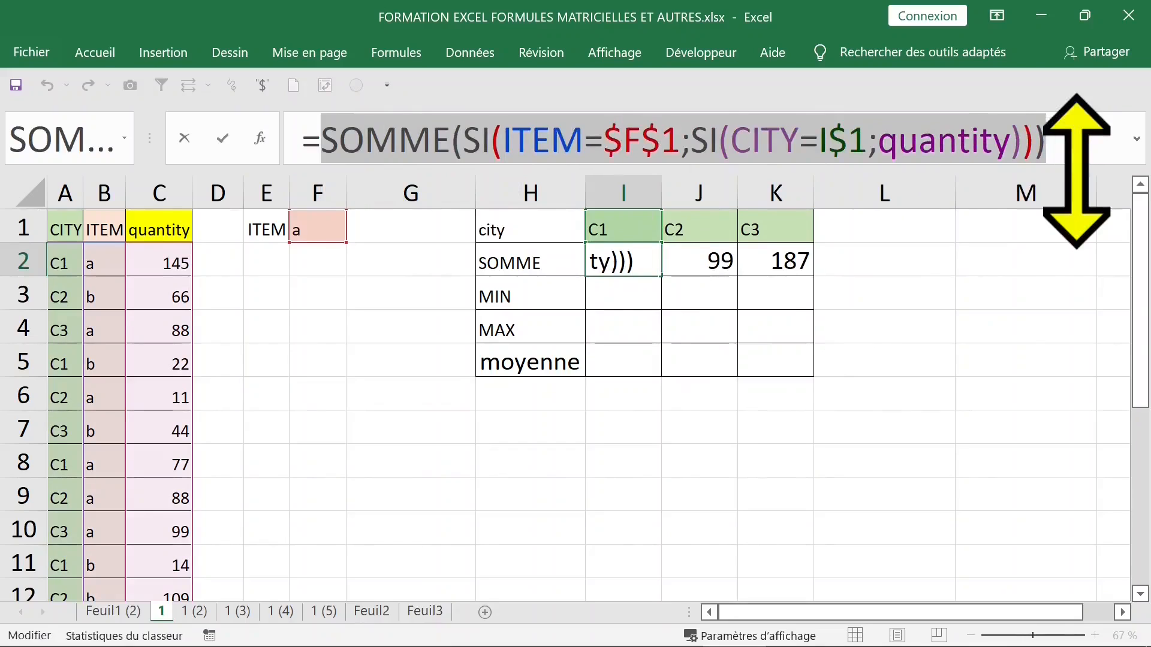
pyautogui.hotkey('ctrl', 'shift', 'Return')
pyautogui.click(621, 298)
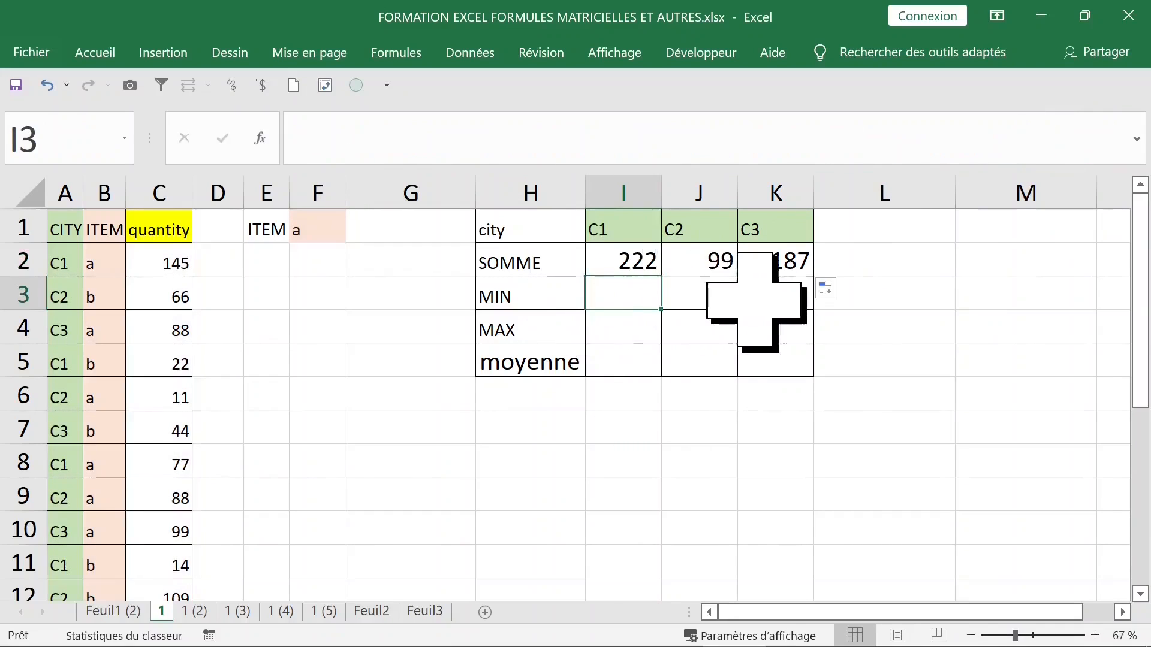
pyautogui.hotkey('ctrl', 'v')
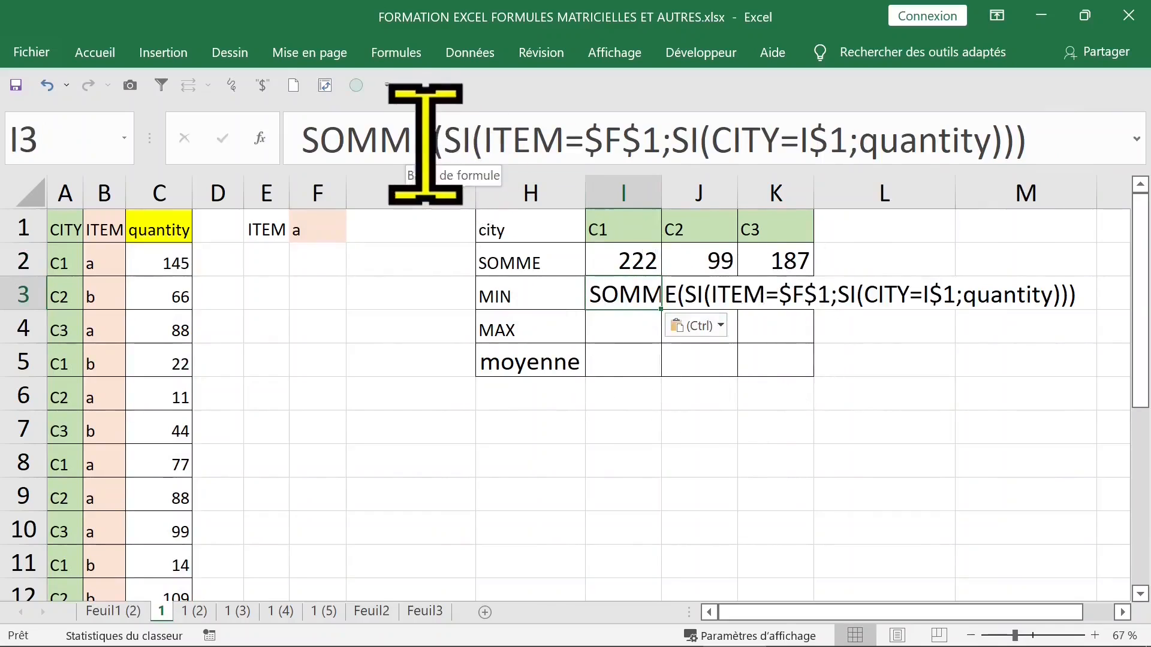
# - Replace the function name SOMME with min in the text pasted into I3
pyautogui.click(480, 141)
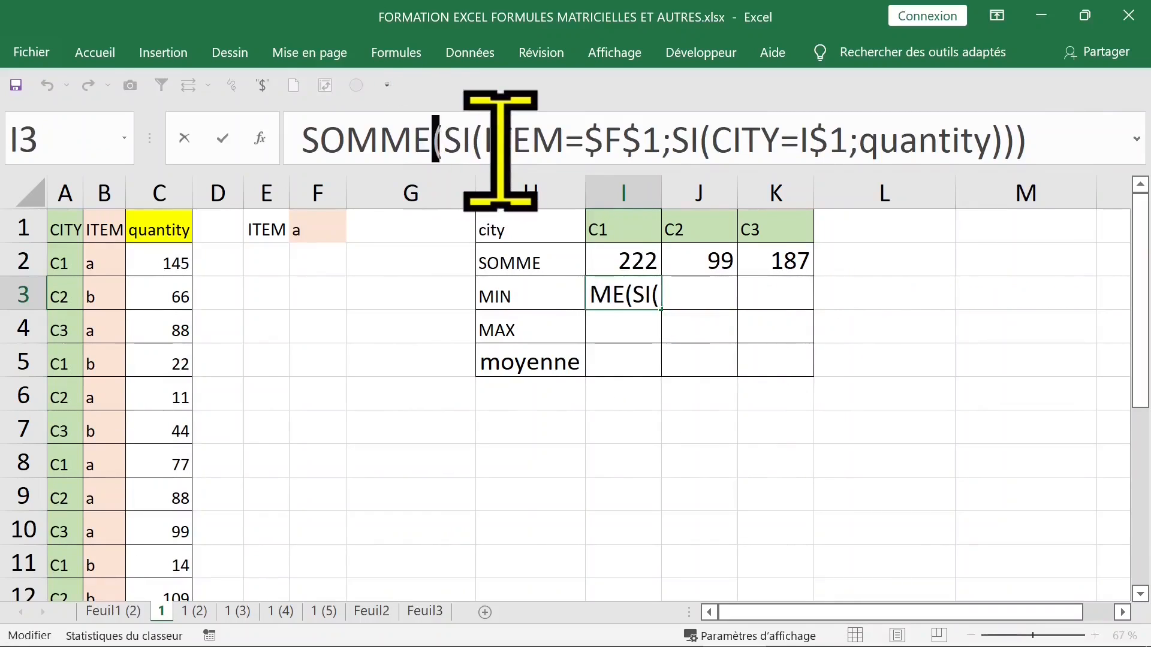
pyautogui.press('BackSpace')
pyautogui.press('BackSpace')
pyautogui.press('BackSpace')
pyautogui.press('BackSpace')
pyautogui.press('BackSpace')
pyautogui.write('m')
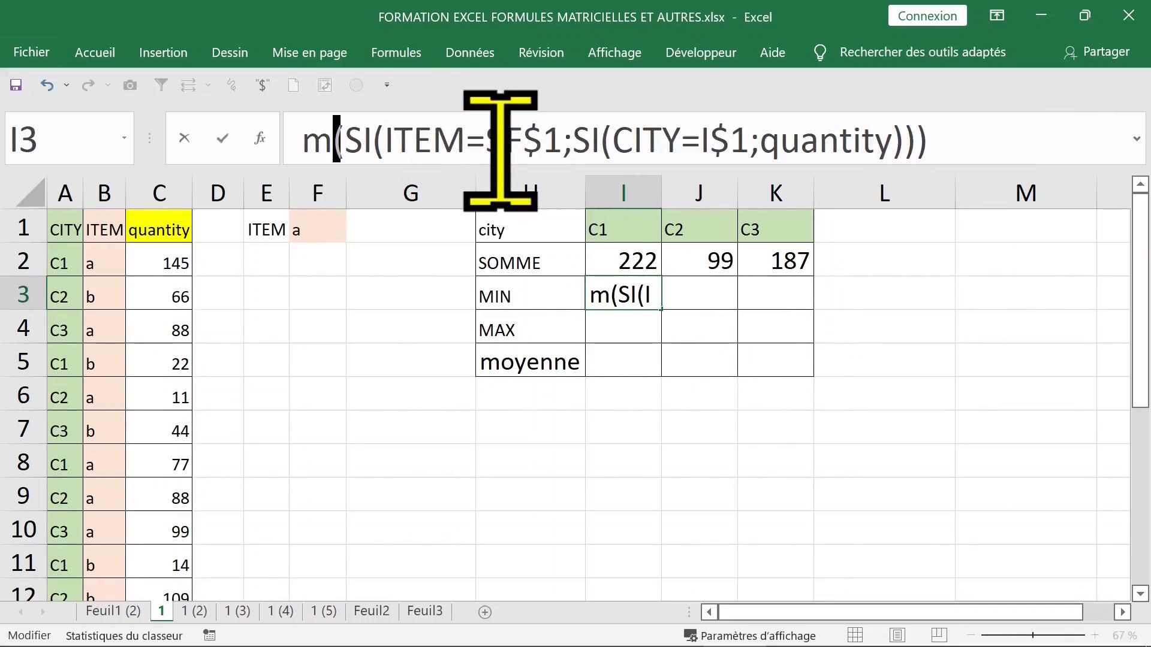
pyautogui.write('in')
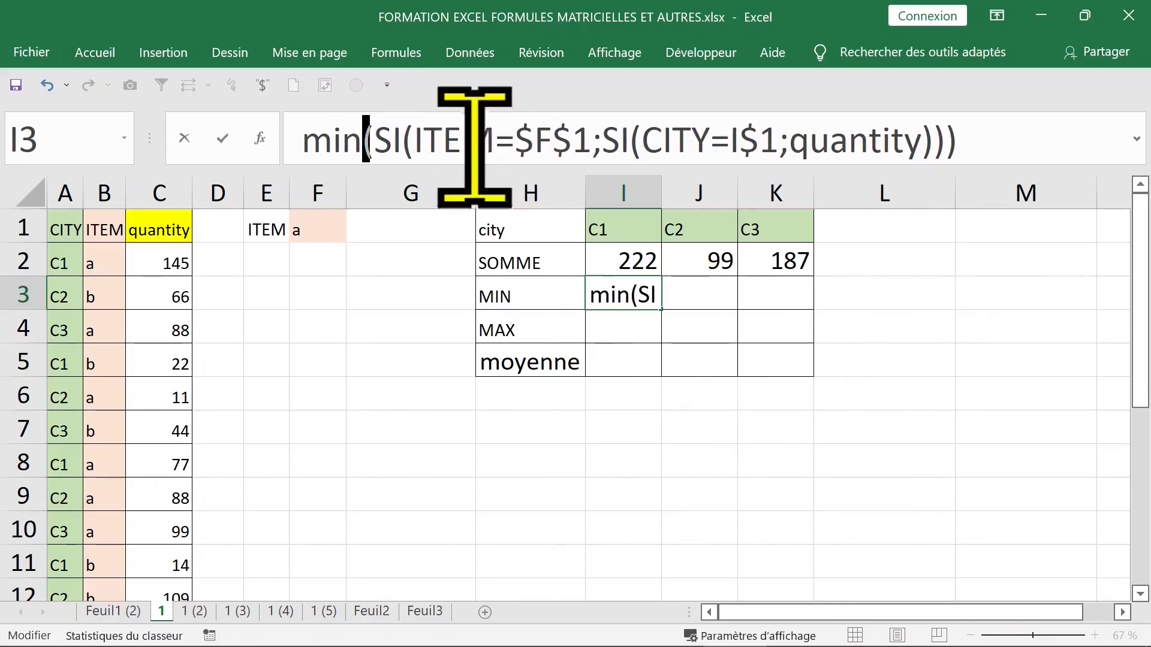
# - Add the leading equals sign to the min text in I3 and enter it as an array formula
pyautogui.click(298, 150)
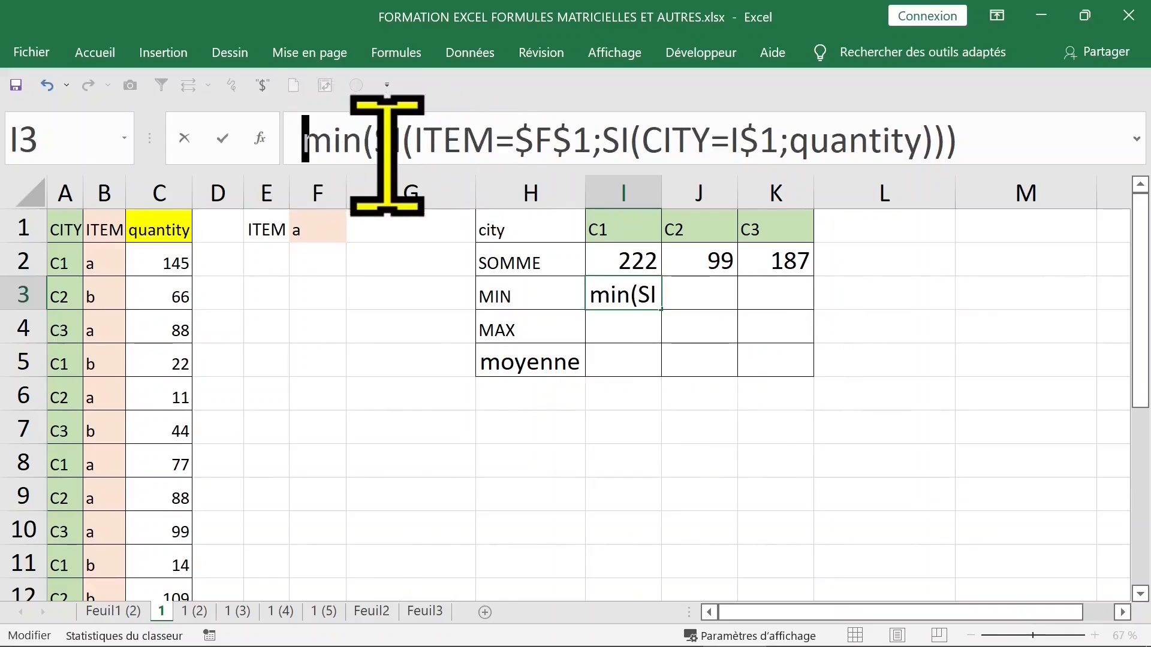
pyautogui.write('=')
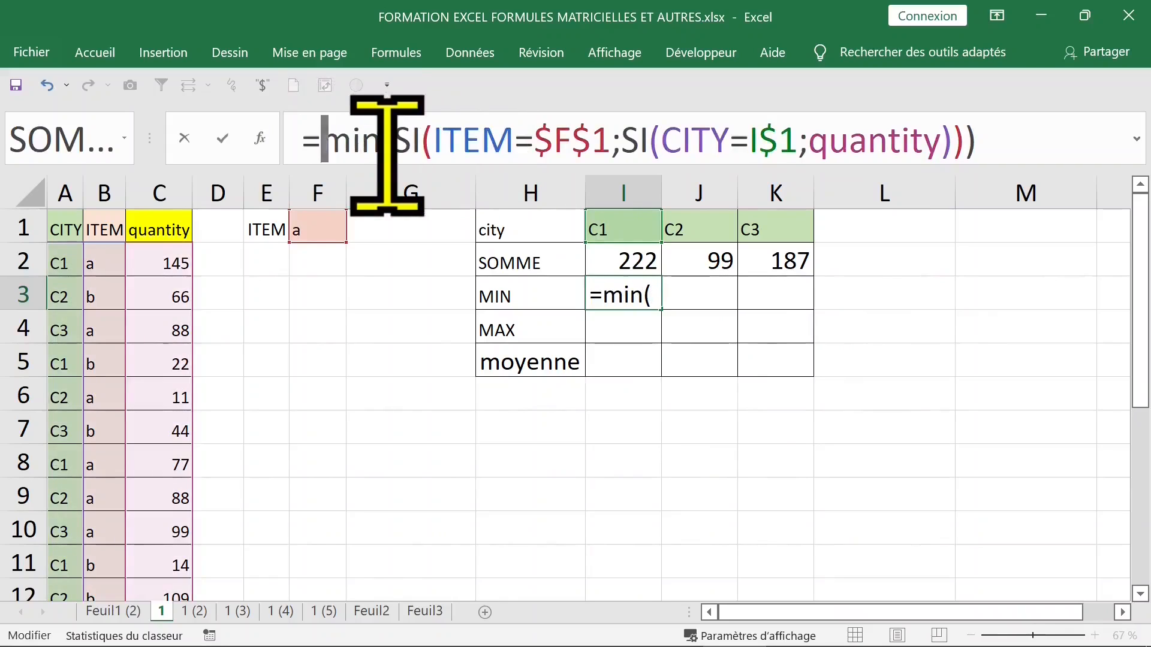
pyautogui.click(1009, 139)
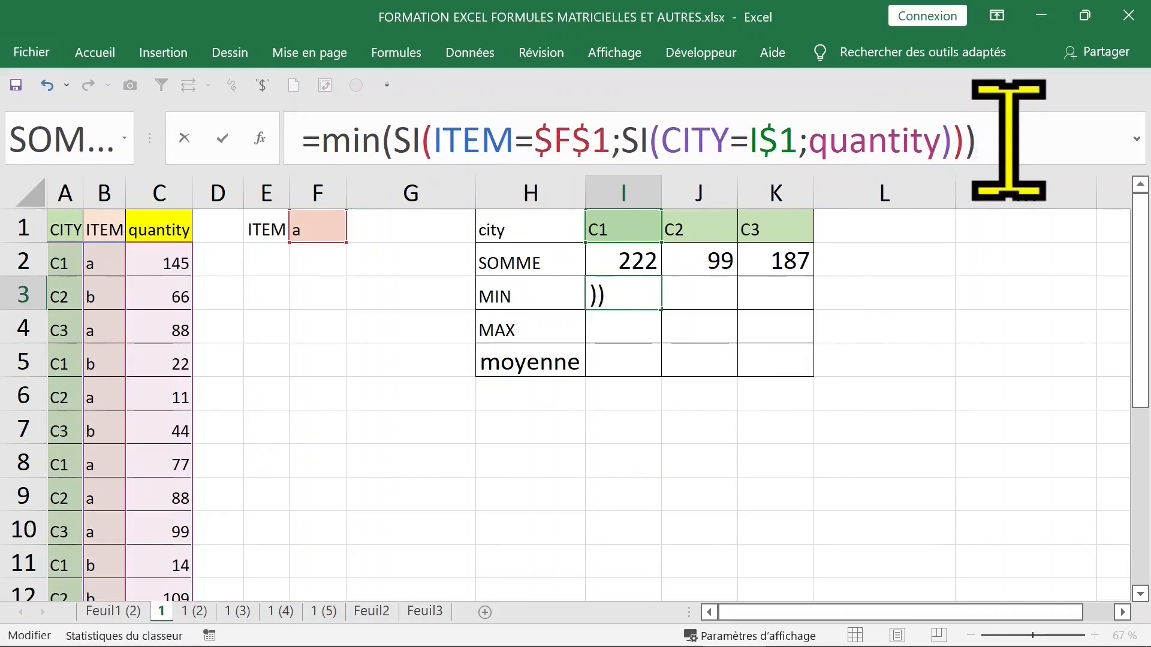
pyautogui.hotkey('ctrl', 'shift', 'Return')
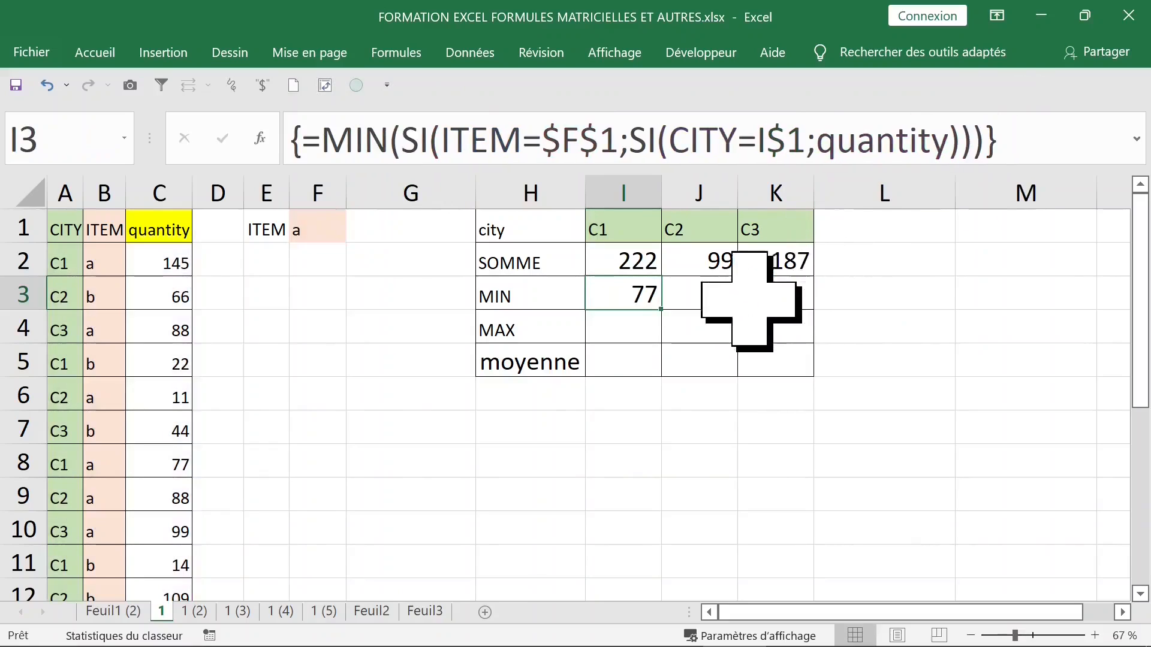
# - Fill the MIN array formula from I3 across to K3, keeping I3 entered as an array formula
pyautogui.moveTo(661, 309); pyautogui.dragTo(800, 311)
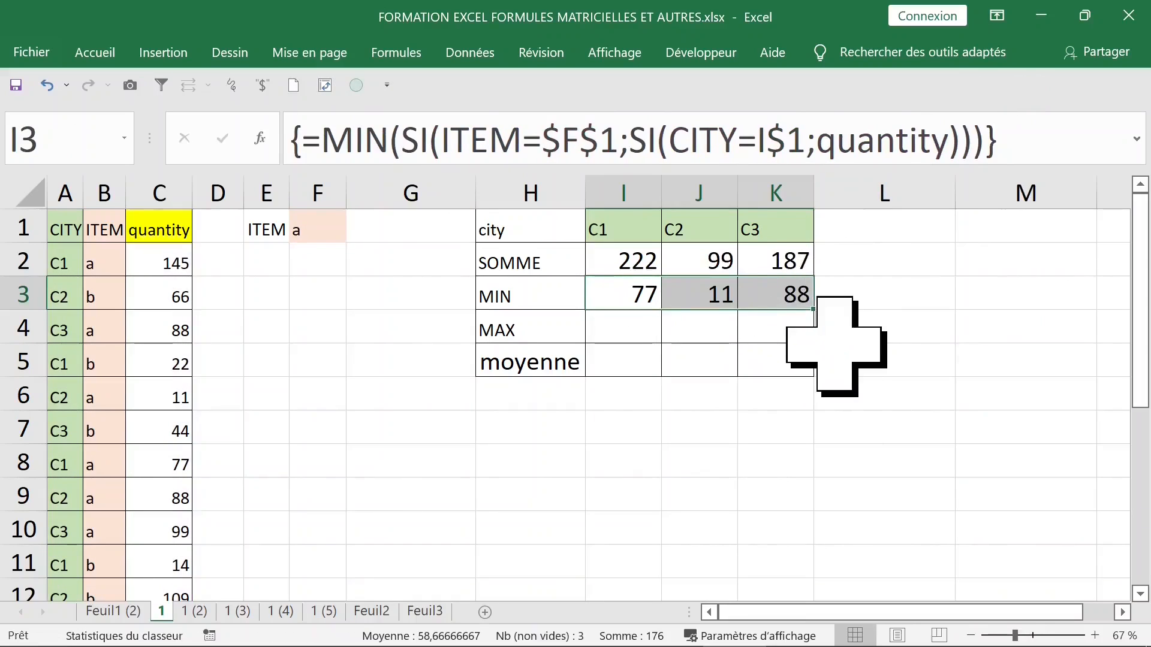
pyautogui.doubleClick(637, 296)
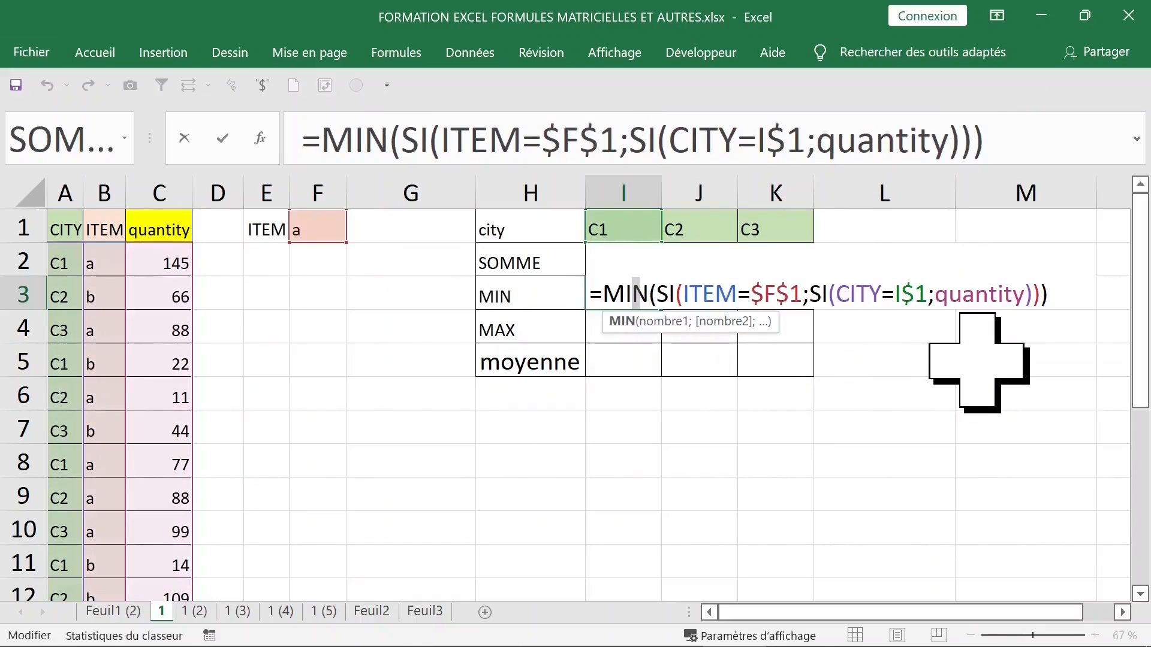
pyautogui.hotkey('ctrl', 'shift', 'Return')
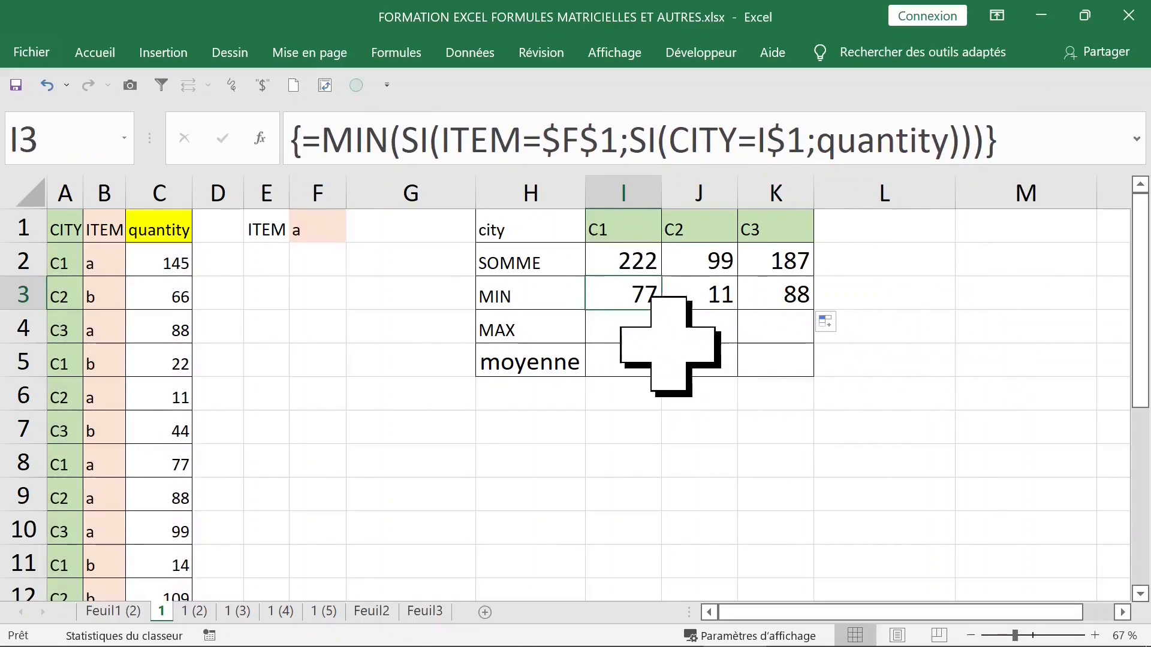
# - Paste the copied formula text into I4 in the MAX row and replace SOMME with max
pyautogui.click(630, 325)
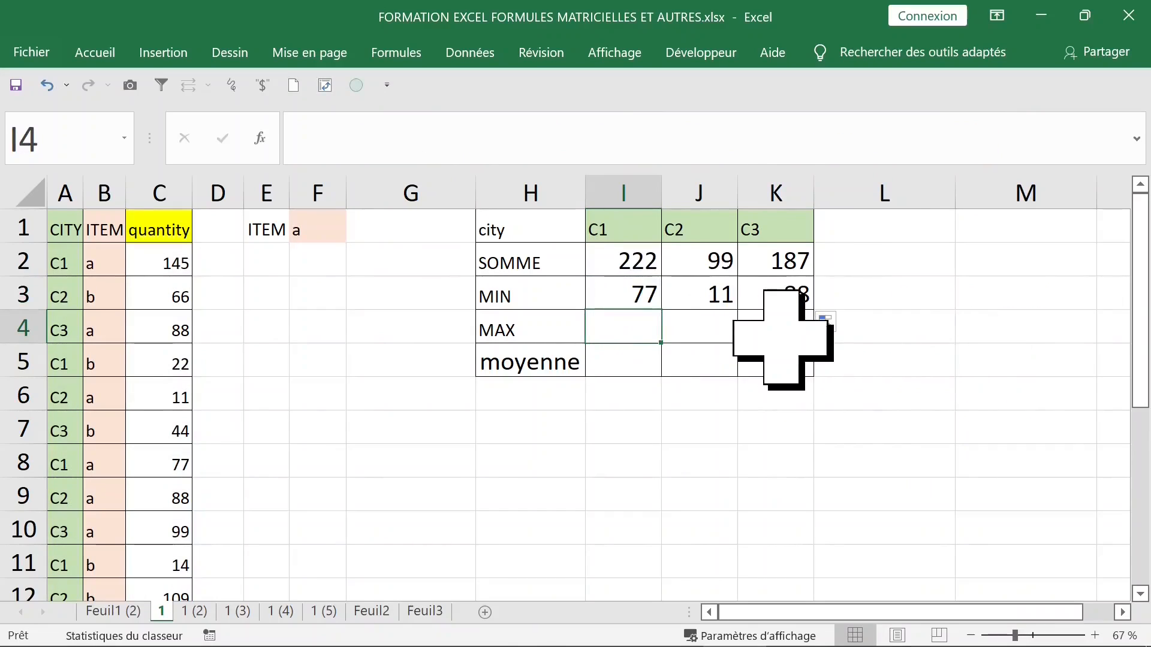
pyautogui.write('SOMME(SI(ITEM=$F$1;SI(CITY=I$1;quantity)))')
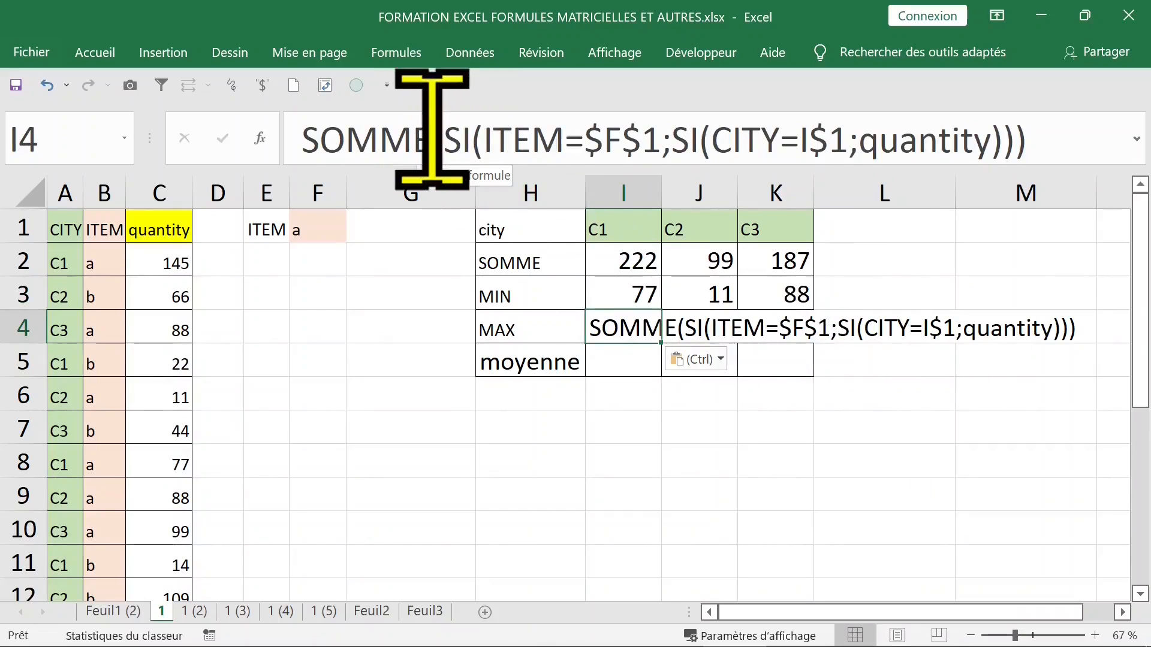
pyautogui.moveTo(429, 139); pyautogui.dragTo(274, 135)
pyautogui.write('max')
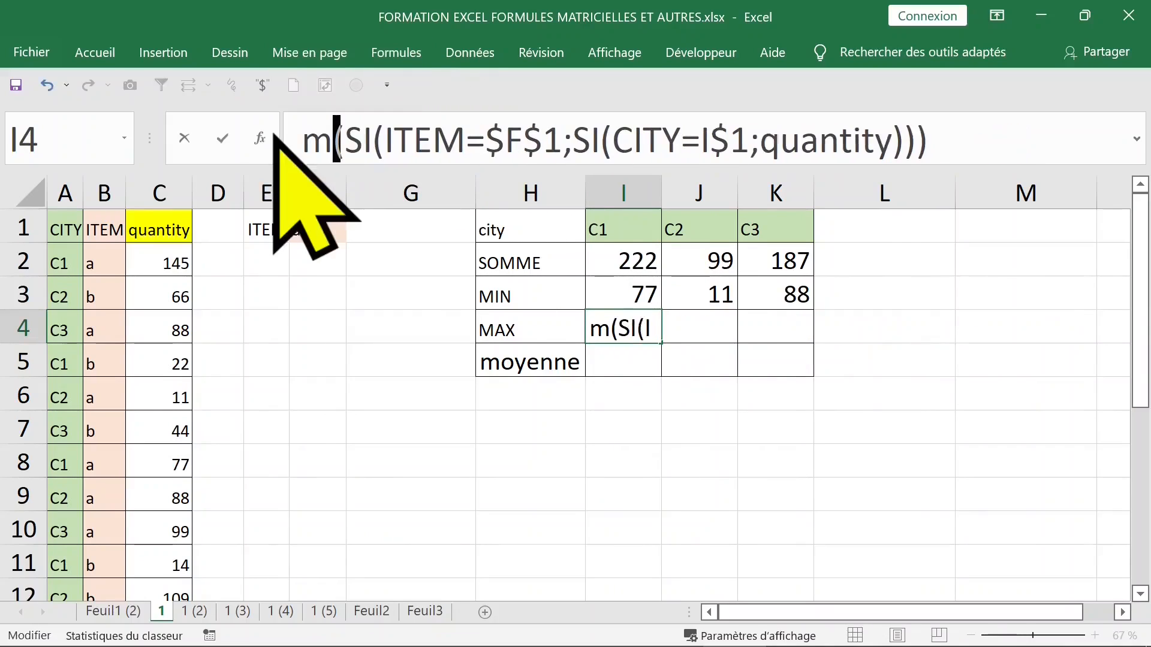
# - Complete I4 as the array formula =max(SI(ITEM=$F$1;SI(CITY=I$1;quantity))) and fill it across to K4
pyautogui.click(291, 144)
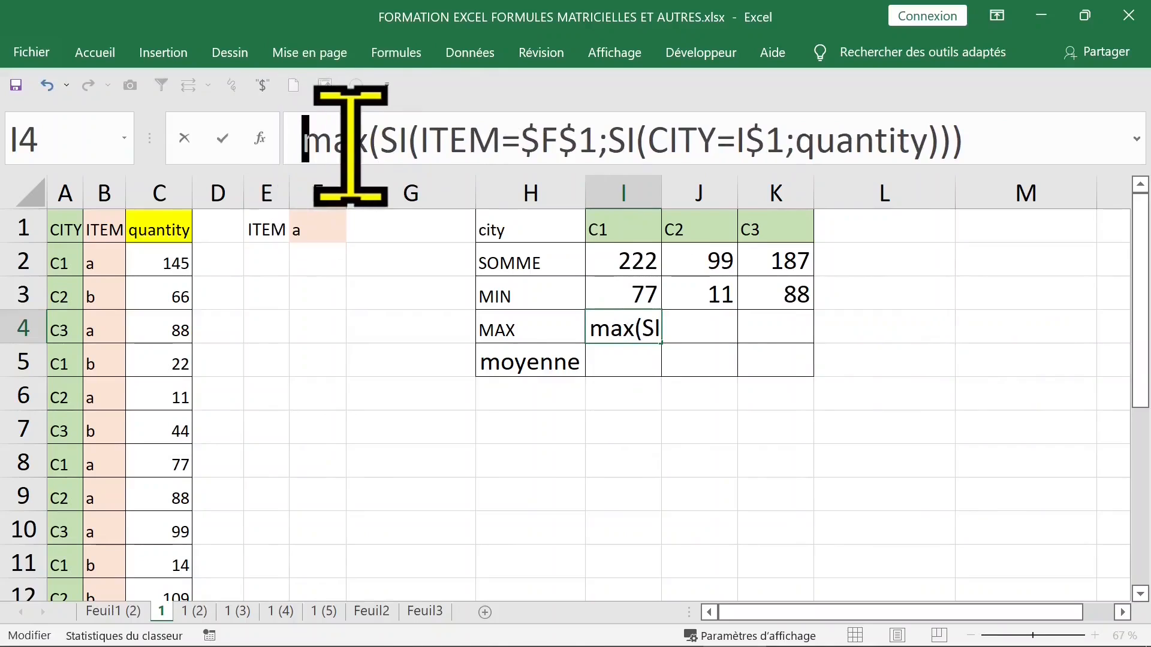
pyautogui.write('=')
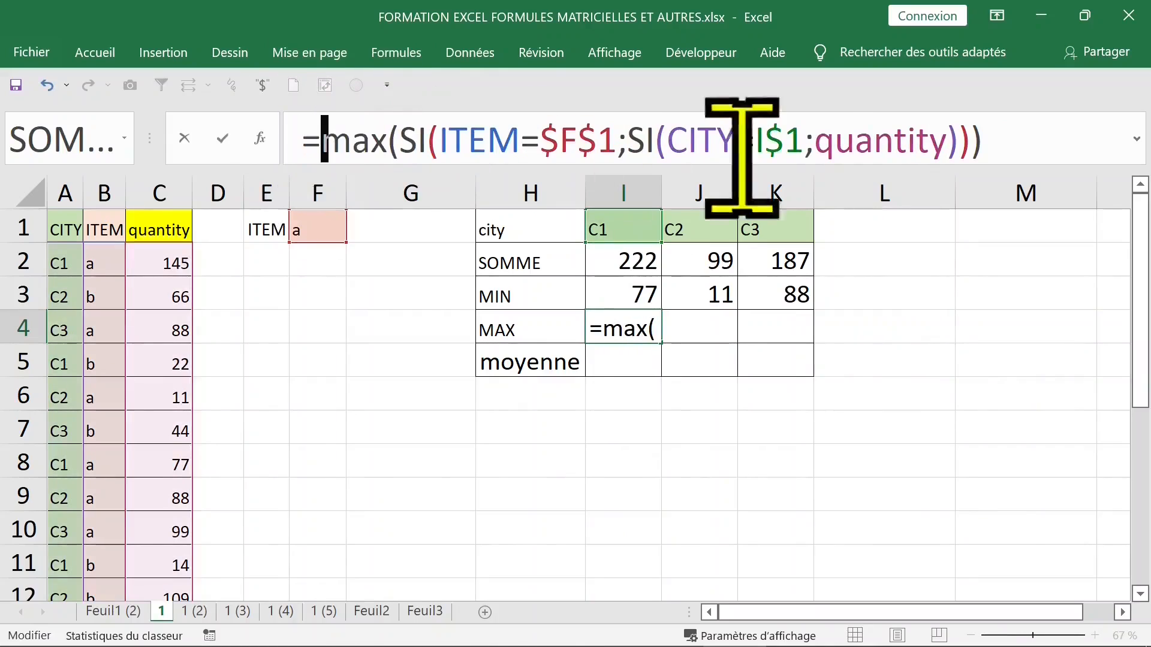
pyautogui.click(1016, 152)
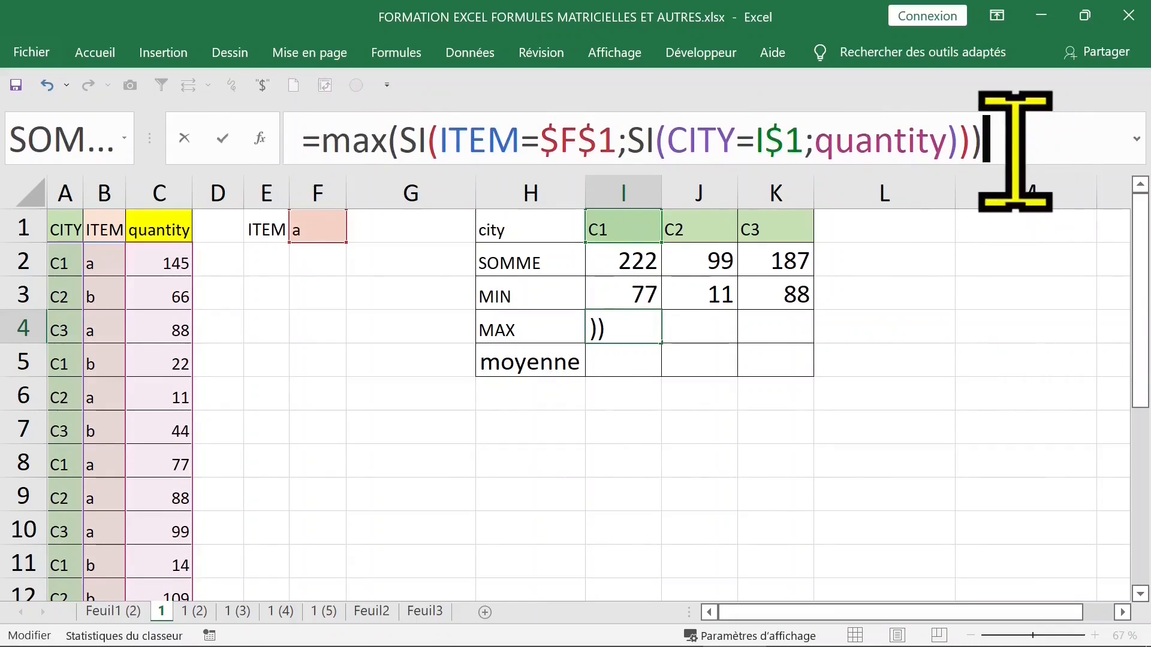
pyautogui.hotkey('ctrl', 'shift', 'Return')
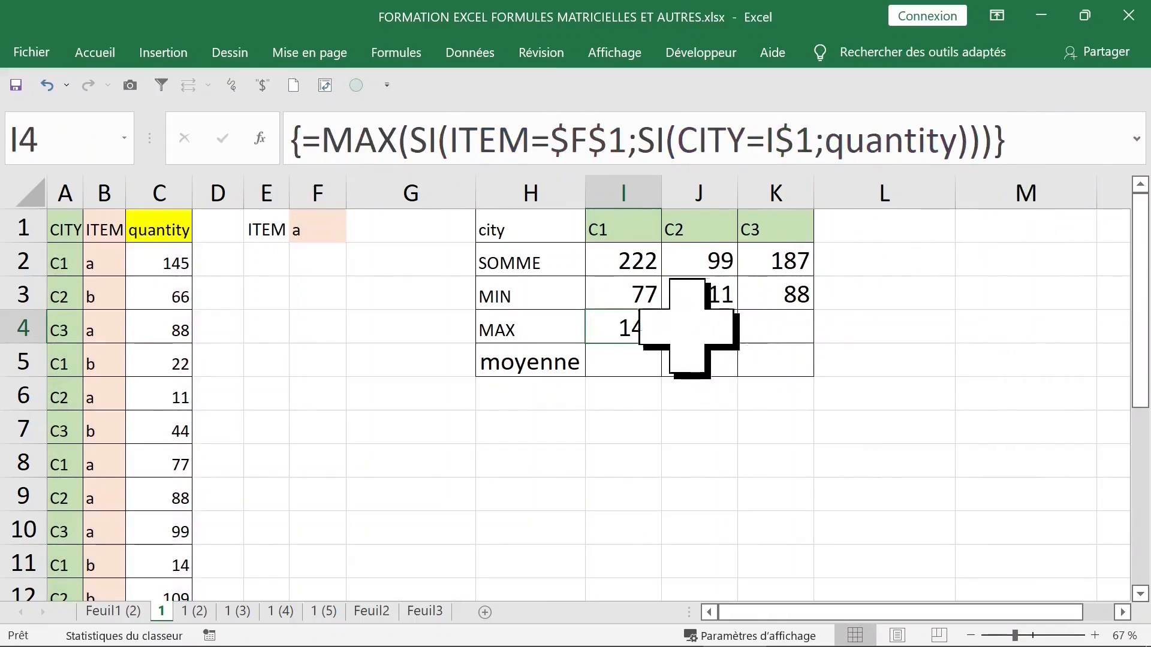
pyautogui.moveTo(673, 359); pyautogui.dragTo(861, 360)
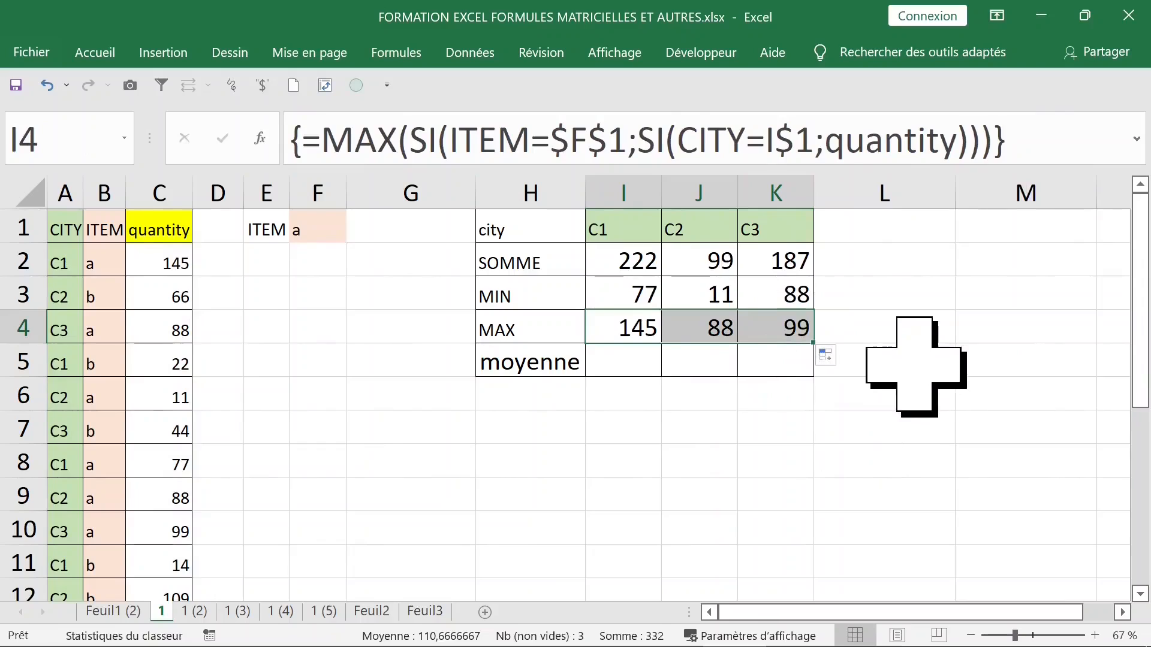
# - Begin the average formula for city C1 in I5 with =MOYENNE(si(
pyautogui.click(626, 376)
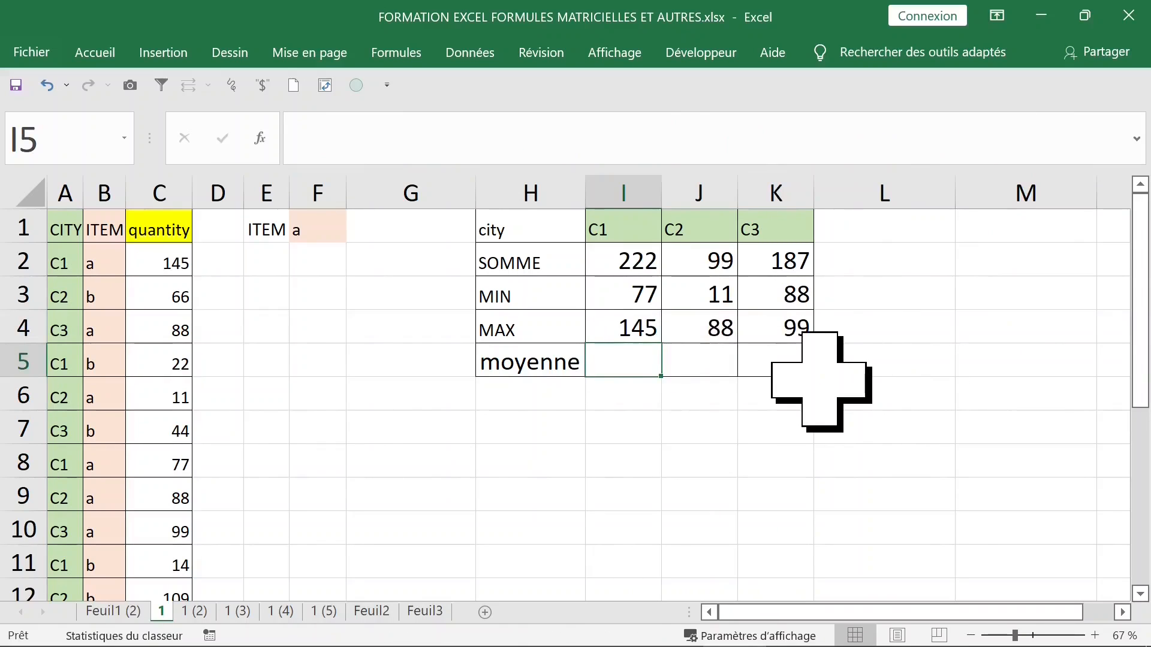
pyautogui.write('=')
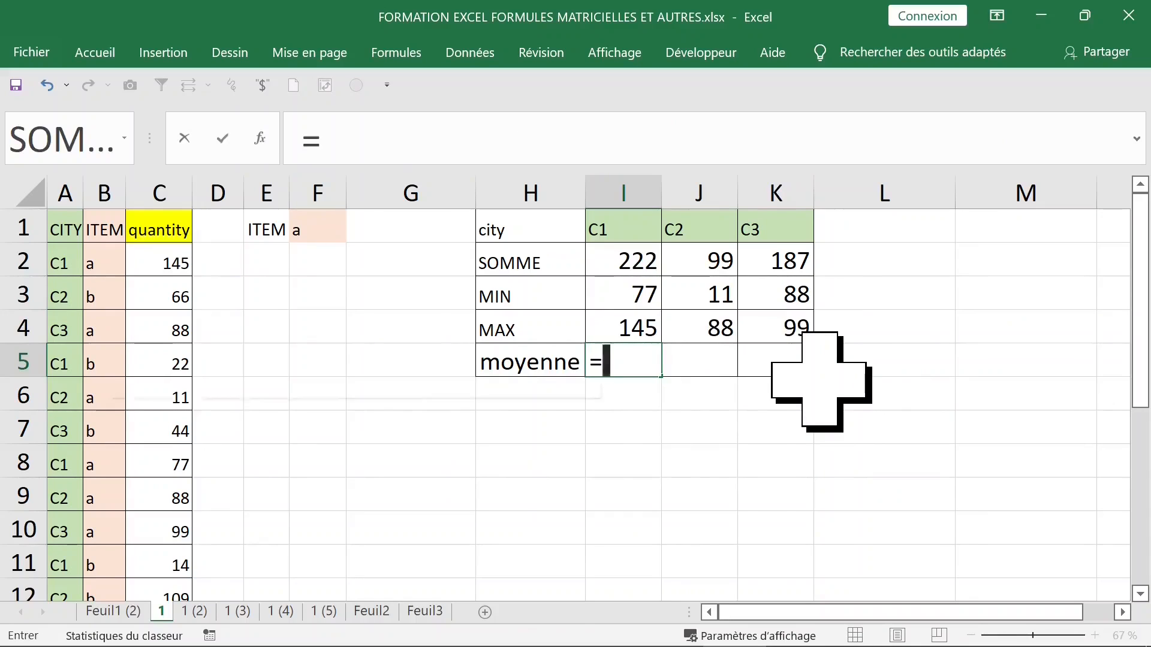
pyautogui.write('moyenn')
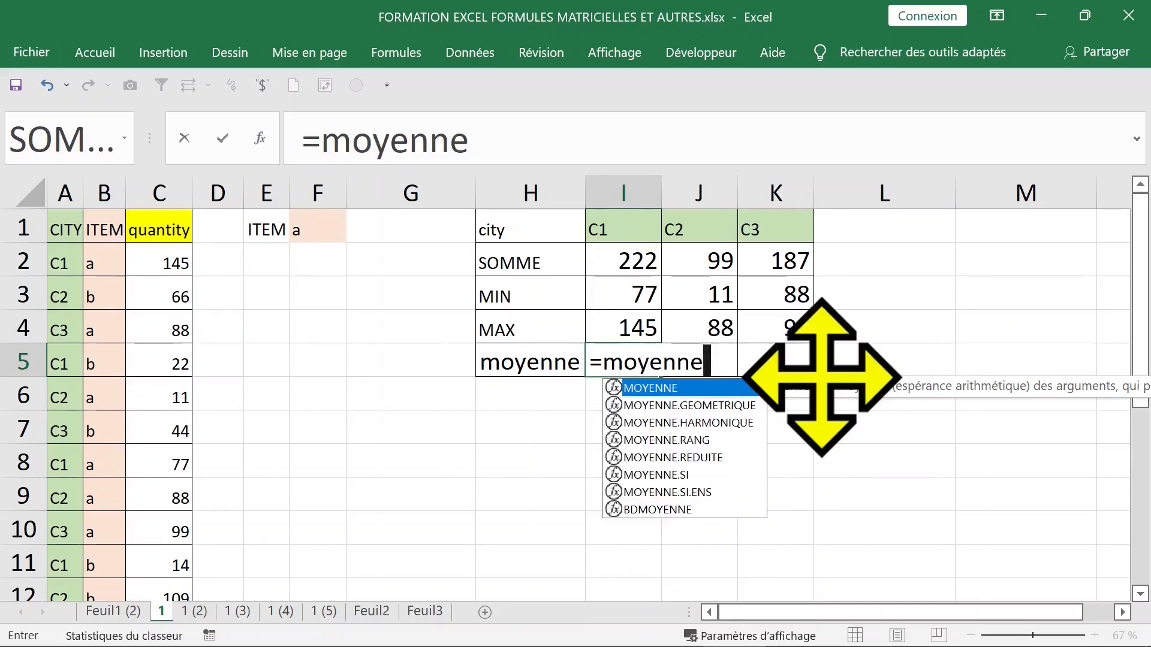
pyautogui.write('e')
pyautogui.press('Tab')
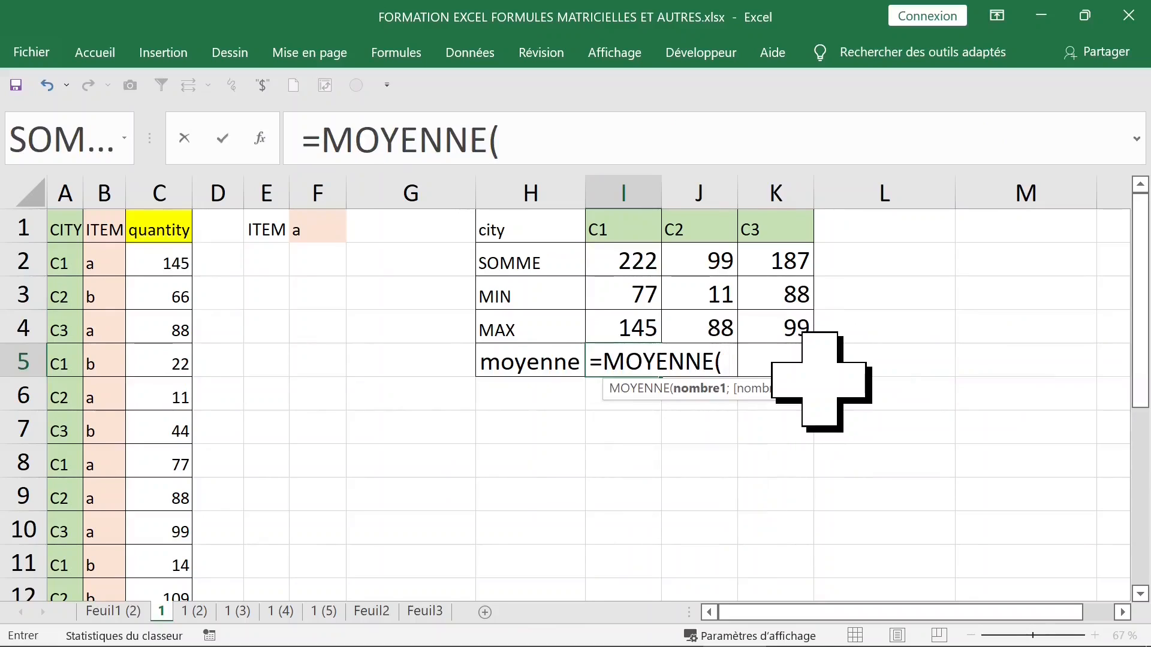
pyautogui.write('si(')
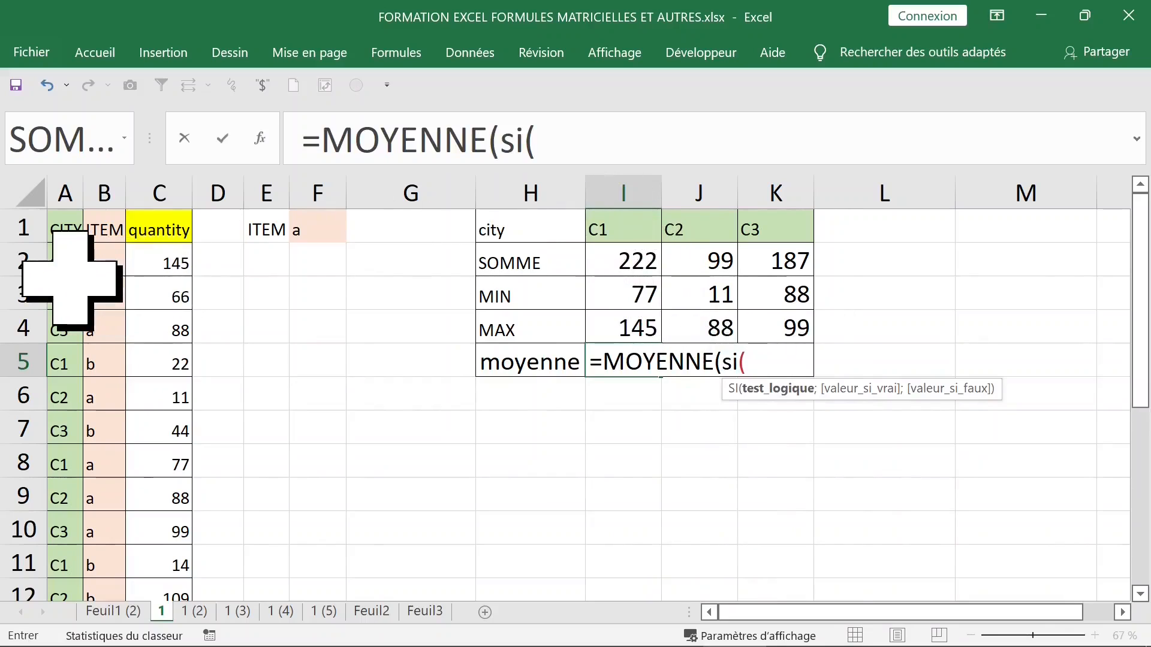
# - Add the condition CITY=I$1 to the I5 formula, using the named range CITY and locking only the reference's row
pyautogui.press('F3')
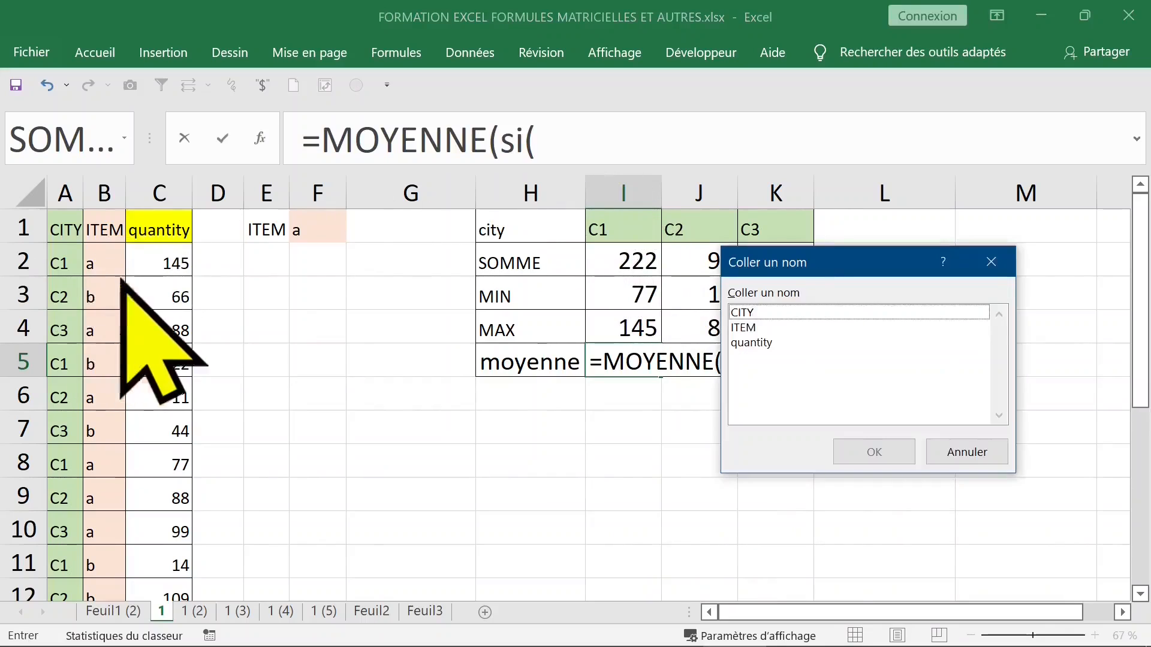
pyautogui.click(762, 315)
pyautogui.doubleClick(762, 315)
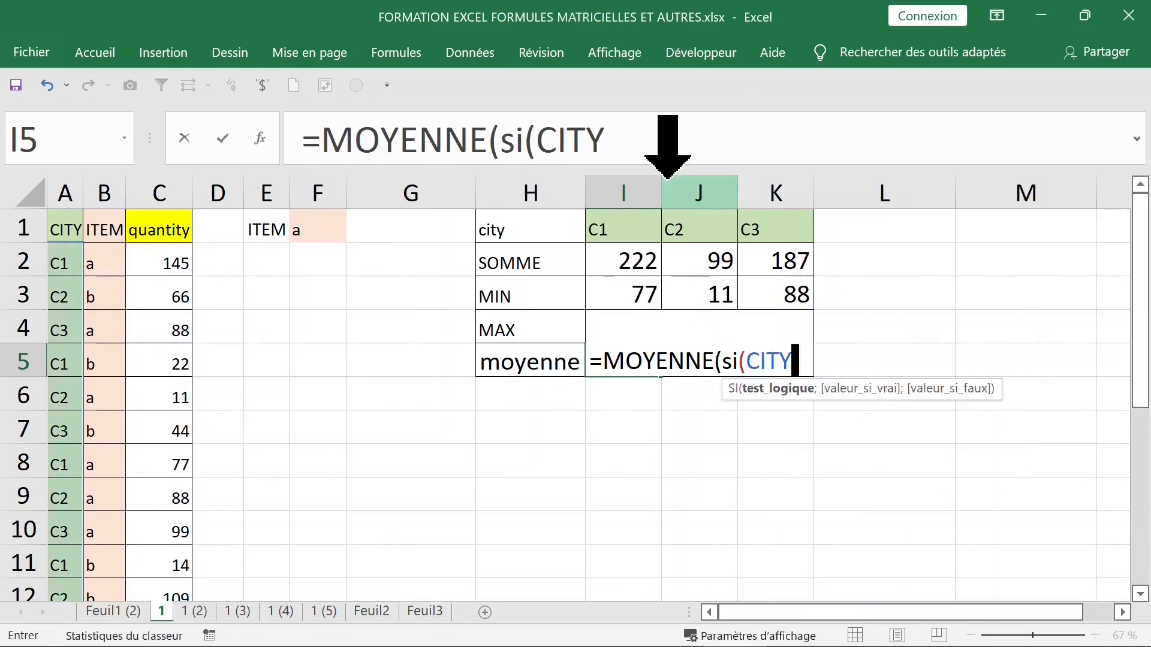
pyautogui.click(620, 233)
pyautogui.press('F3')
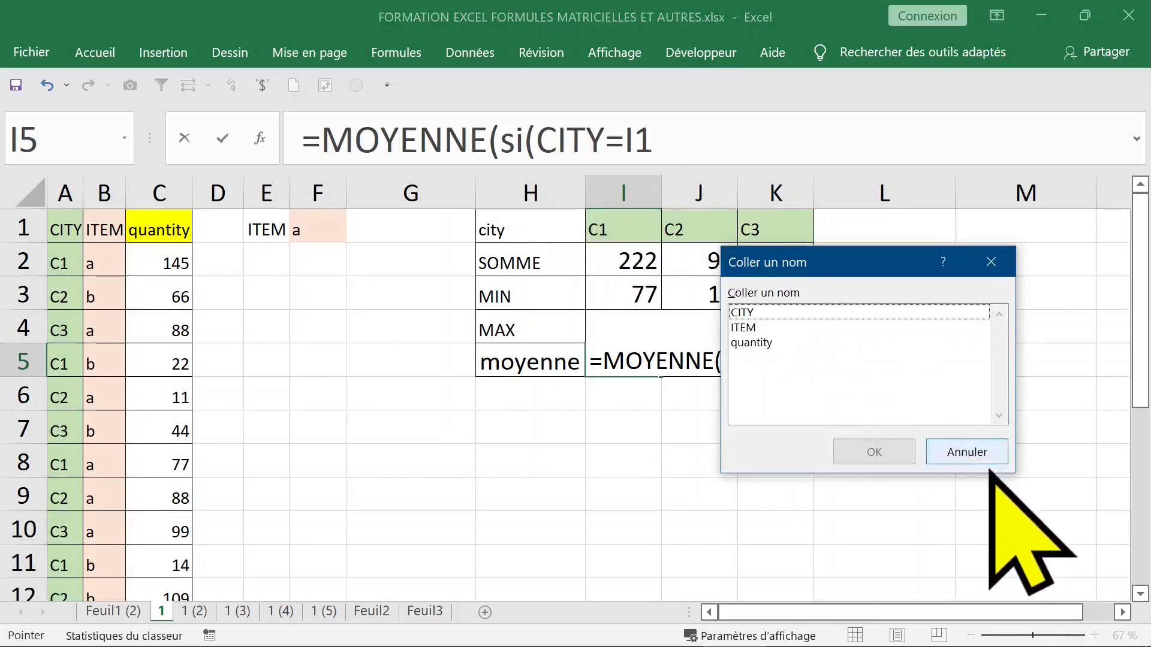
pyautogui.click(967, 452)
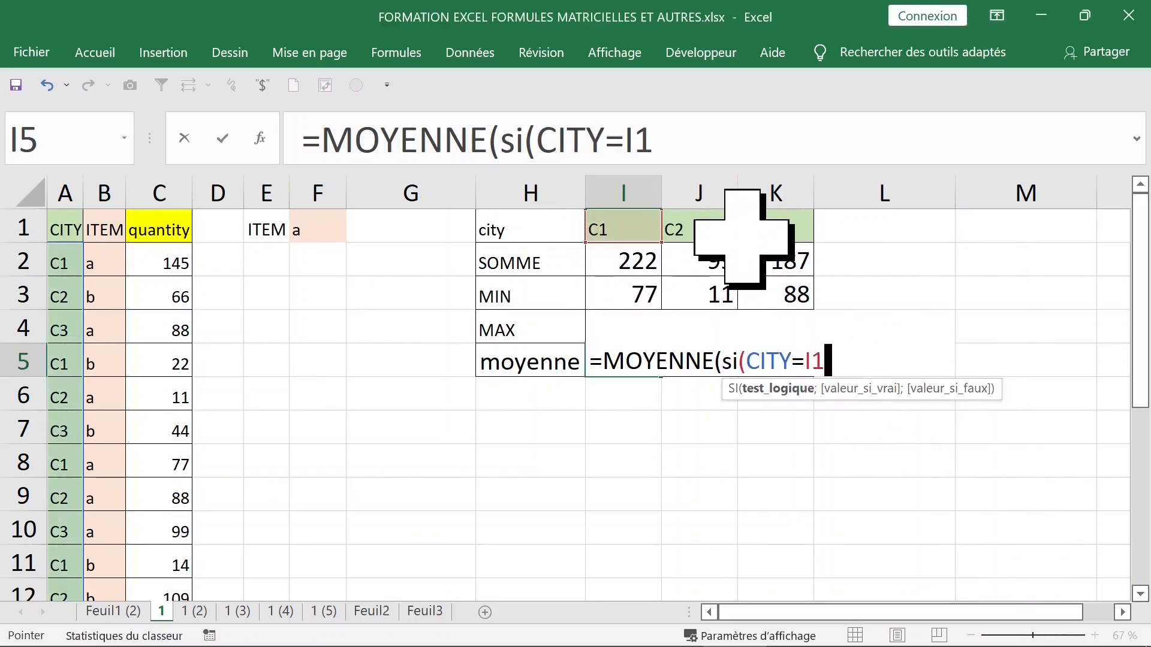
pyautogui.press('F4')
pyautogui.press('F4')
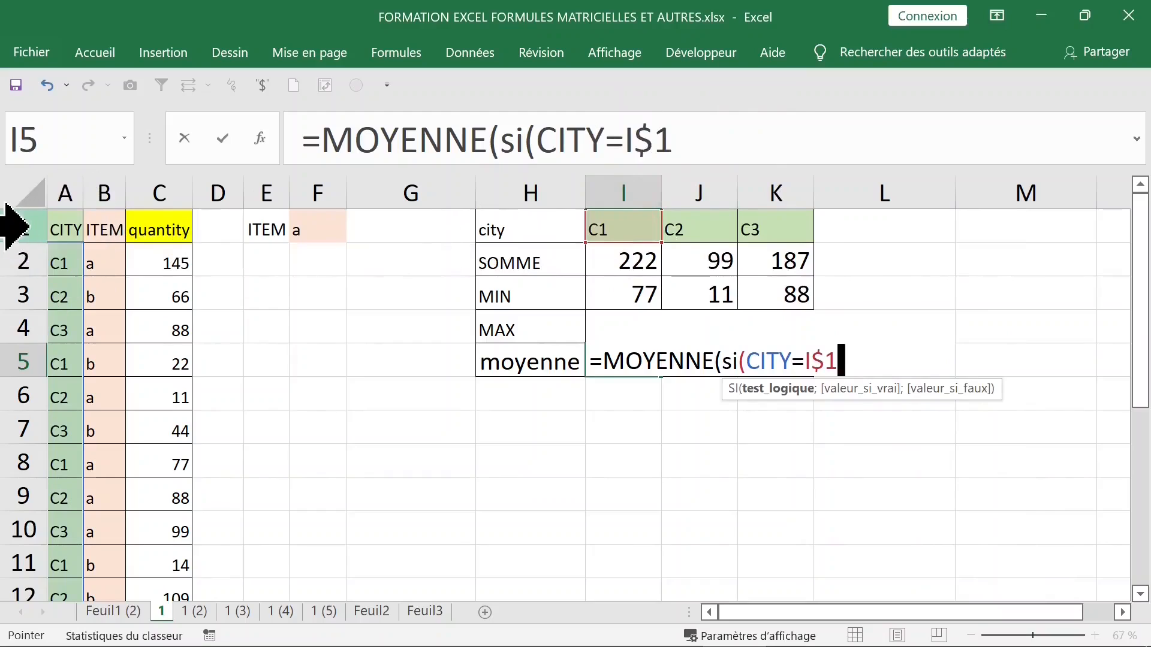
pyautogui.click(697, 144)
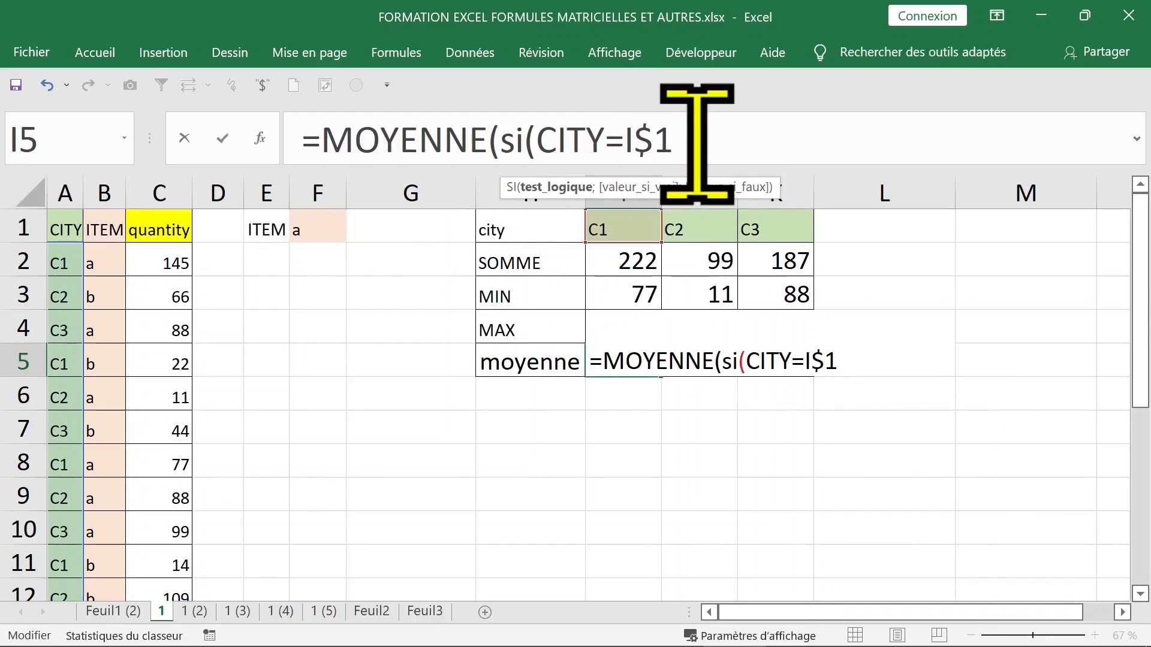
# - Nest a second SI in the I5 formula with the condition ITEM=$F$1, using the named range ITEM and a fully locked reference
pyautogui.write(';')
pyautogui.write('si')
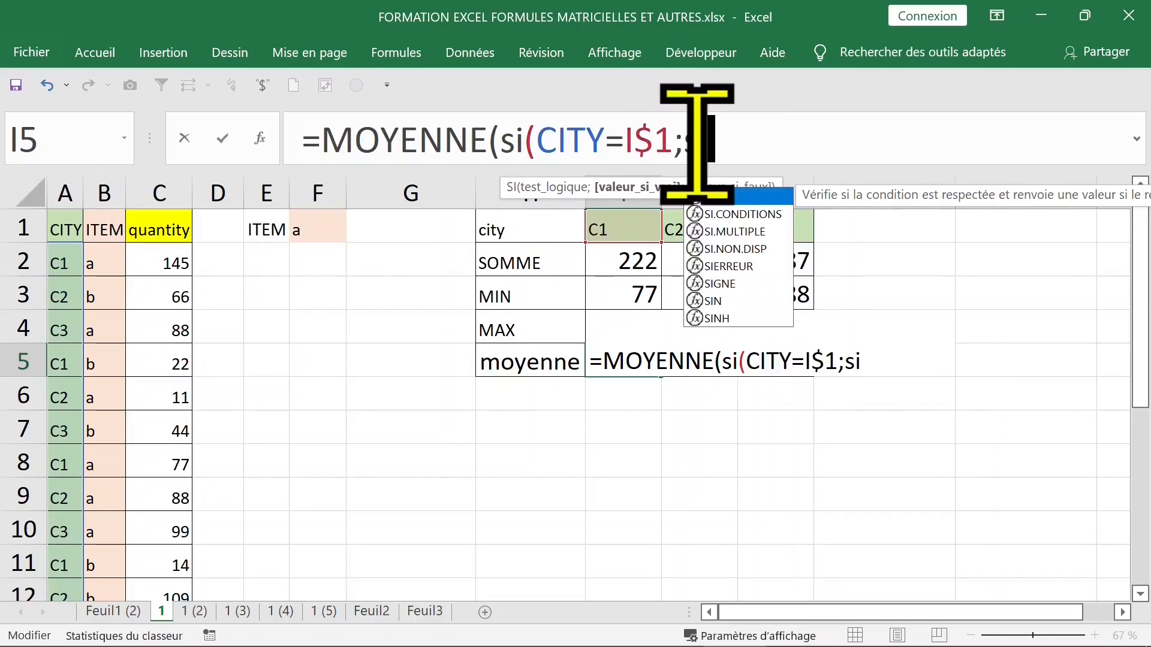
pyautogui.press('Tab')
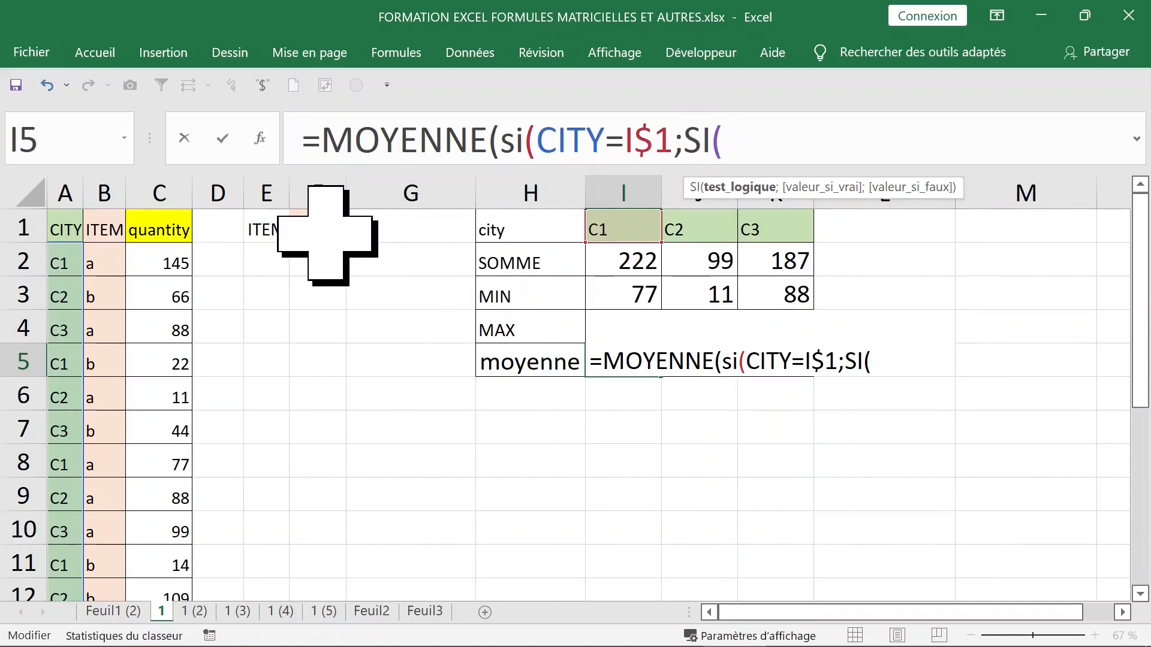
pyautogui.press('F3')
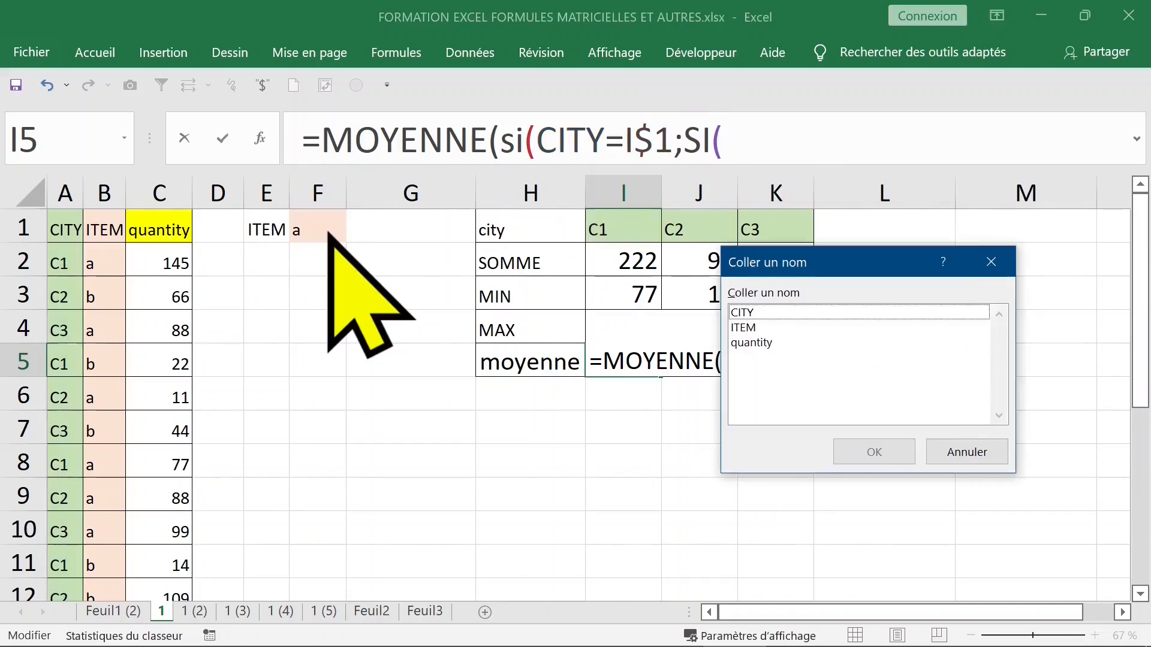
pyautogui.click(743, 328)
pyautogui.press('Return')
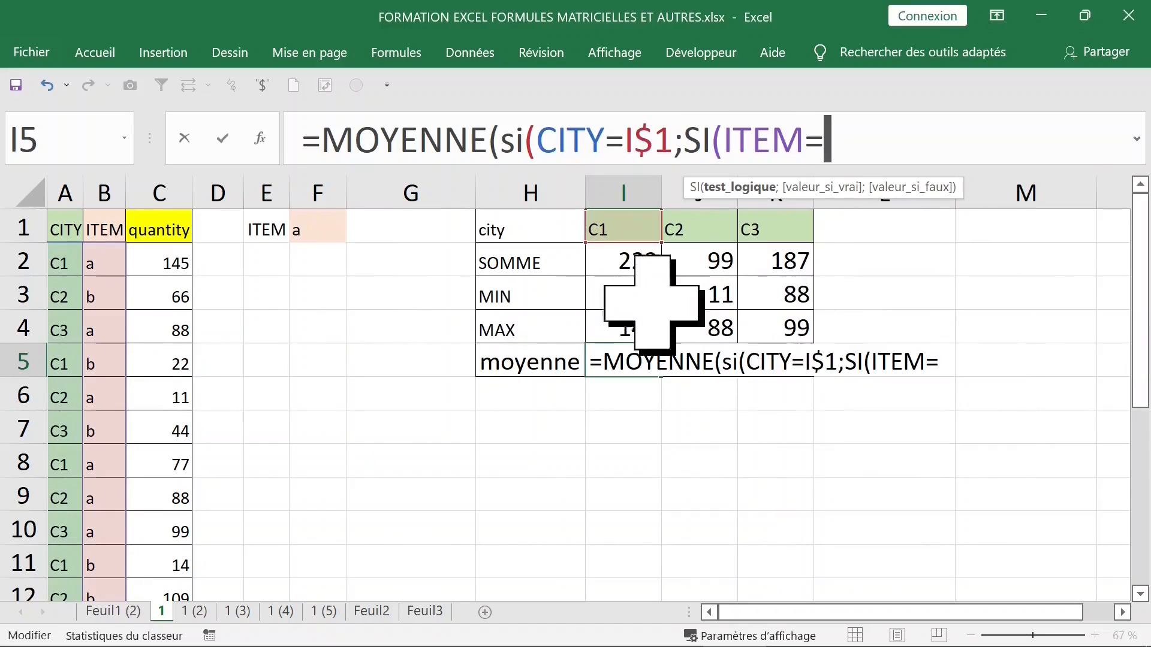
pyautogui.click(332, 223)
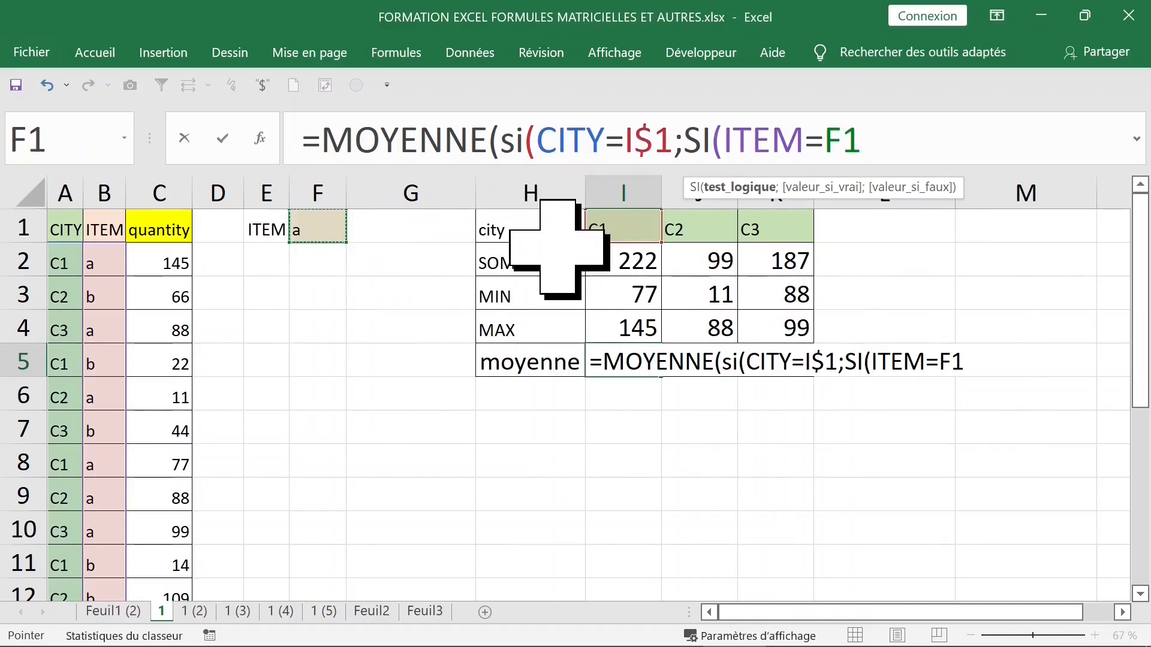
pyautogui.press('F4')
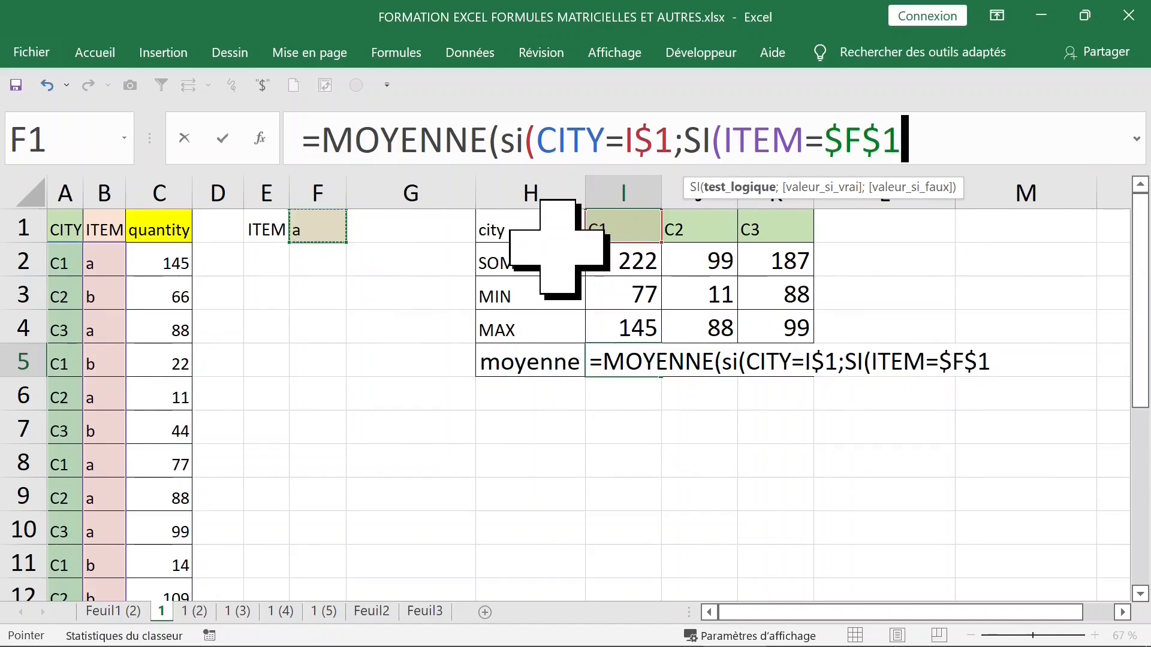
# - Complete I5 as the array formula =MOYENNE(SI(CITY=I$1;SI(ITEM=$F$1;quantity))) and autofit column I's width
pyautogui.write(';')
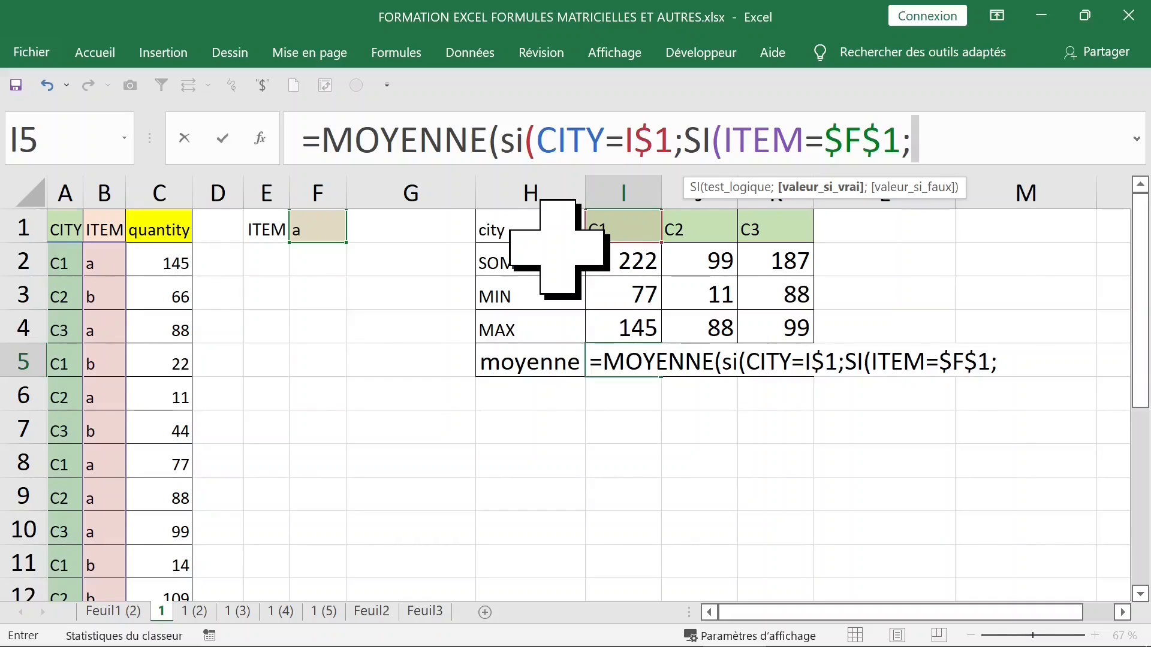
pyautogui.press('F3')
pyautogui.click(760, 344)
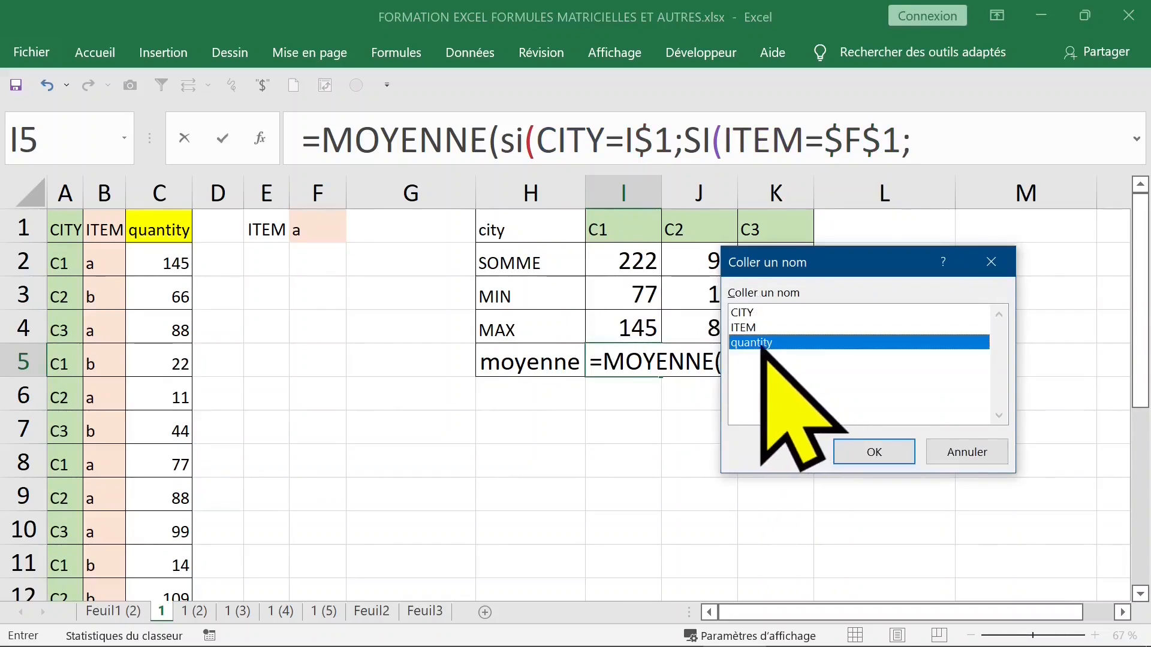
pyautogui.doubleClick(761, 344)
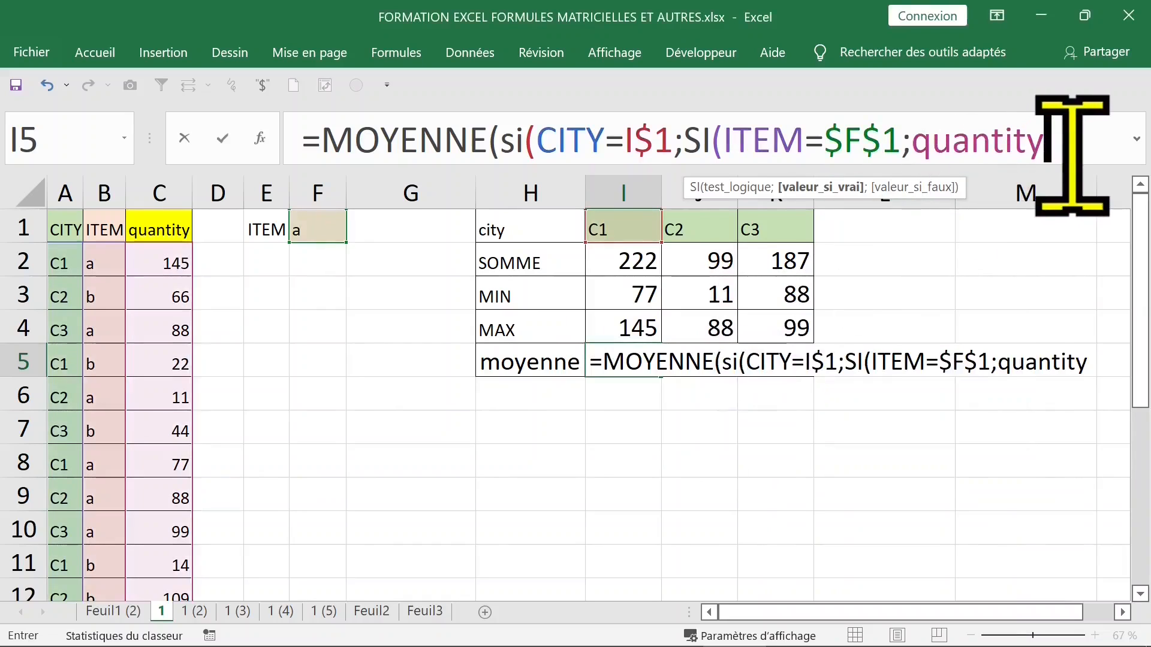
pyautogui.write(')')
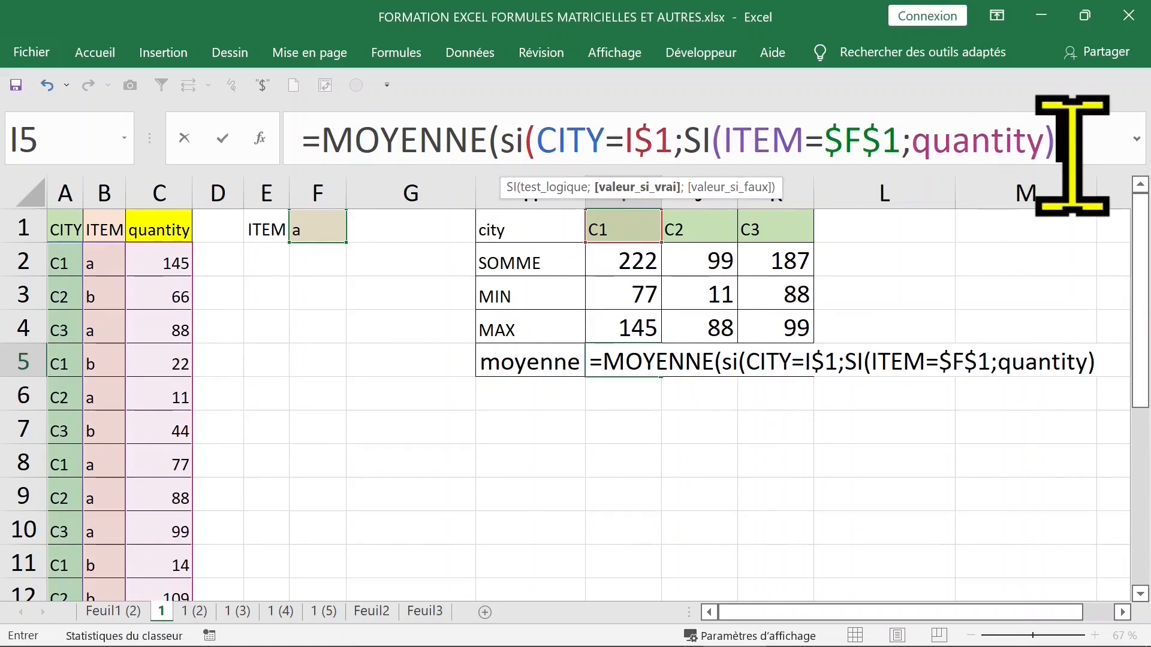
pyautogui.write('))')
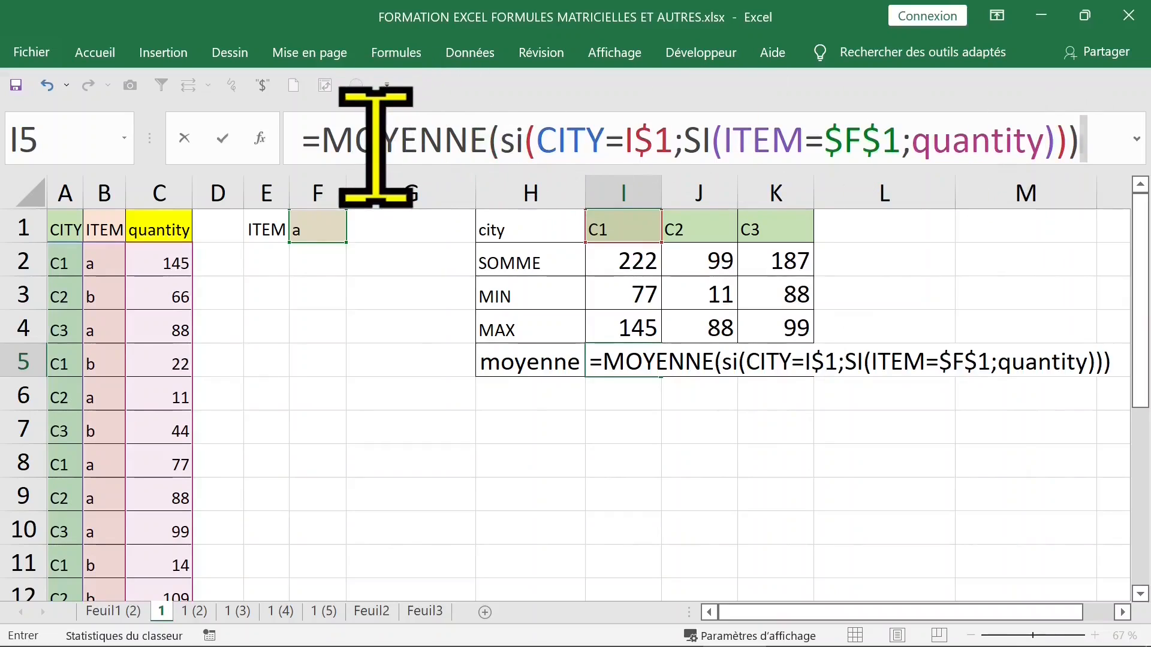
pyautogui.hotkey('ctrl', 'shift', 'Return')
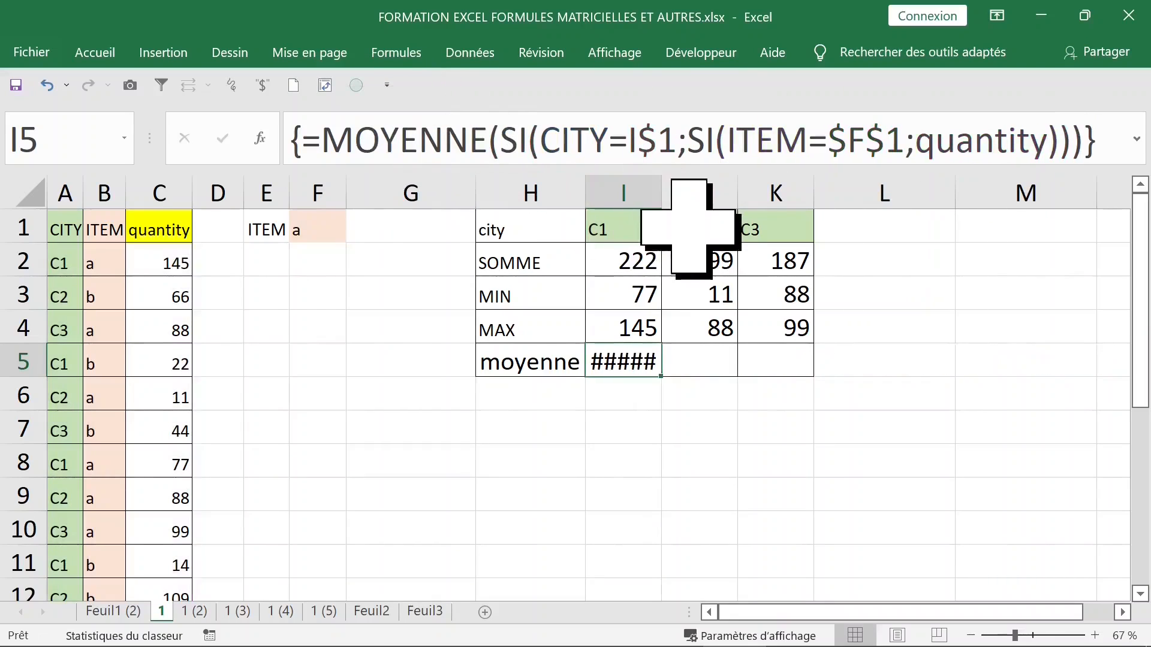
pyautogui.doubleClick(667, 198)
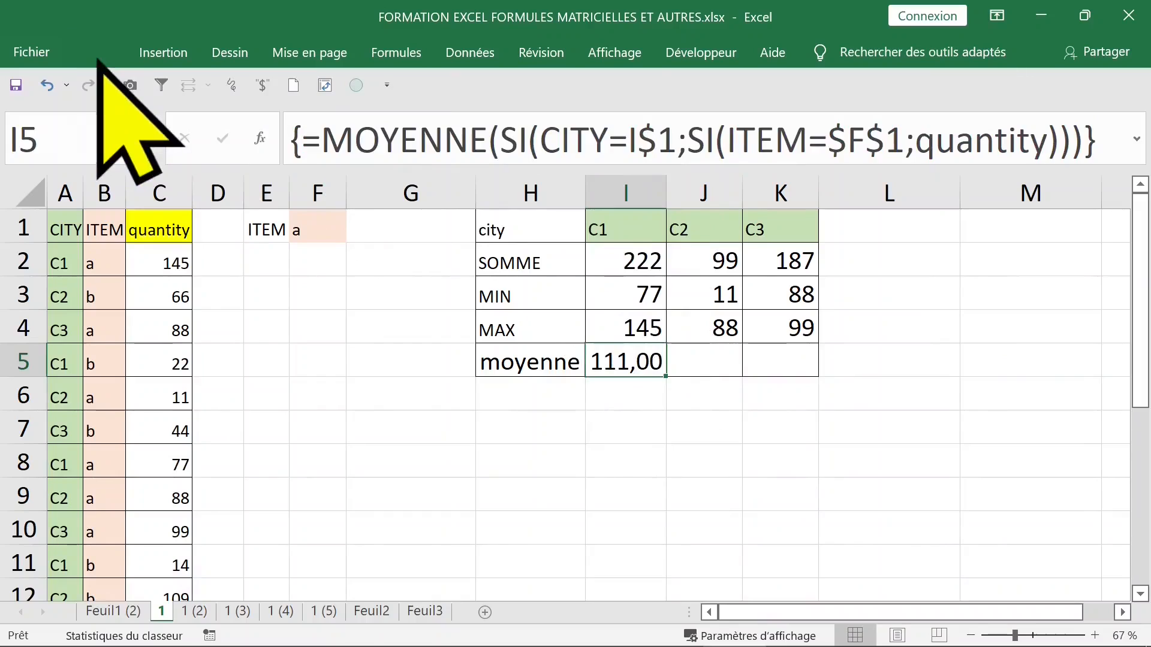
# - Try one decimal place in I5's Nombre cell format, restore 2 decimals and apply the format
pyautogui.doubleClick(96, 54)
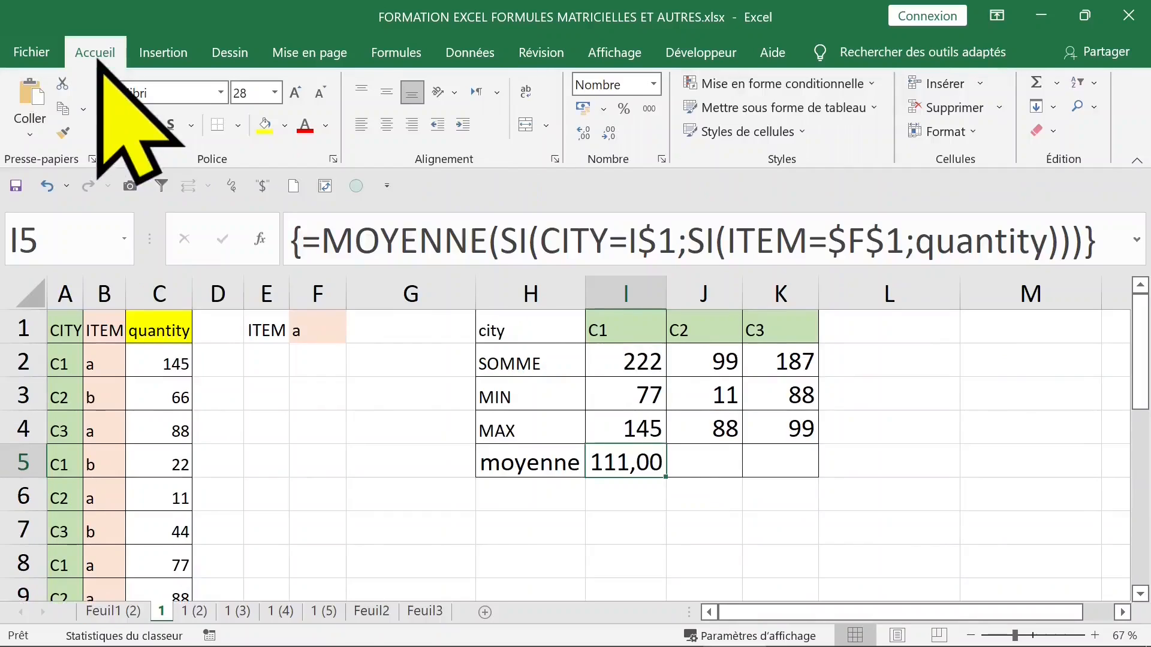
pyautogui.click(662, 159)
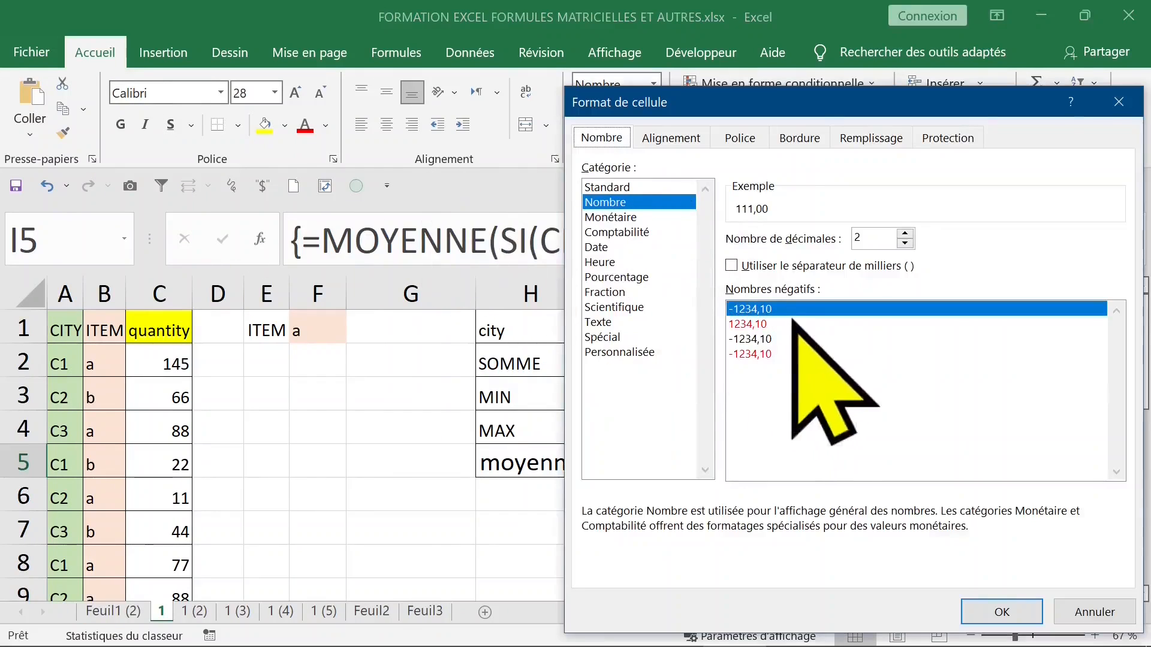
pyautogui.click(616, 216)
pyautogui.click(617, 203)
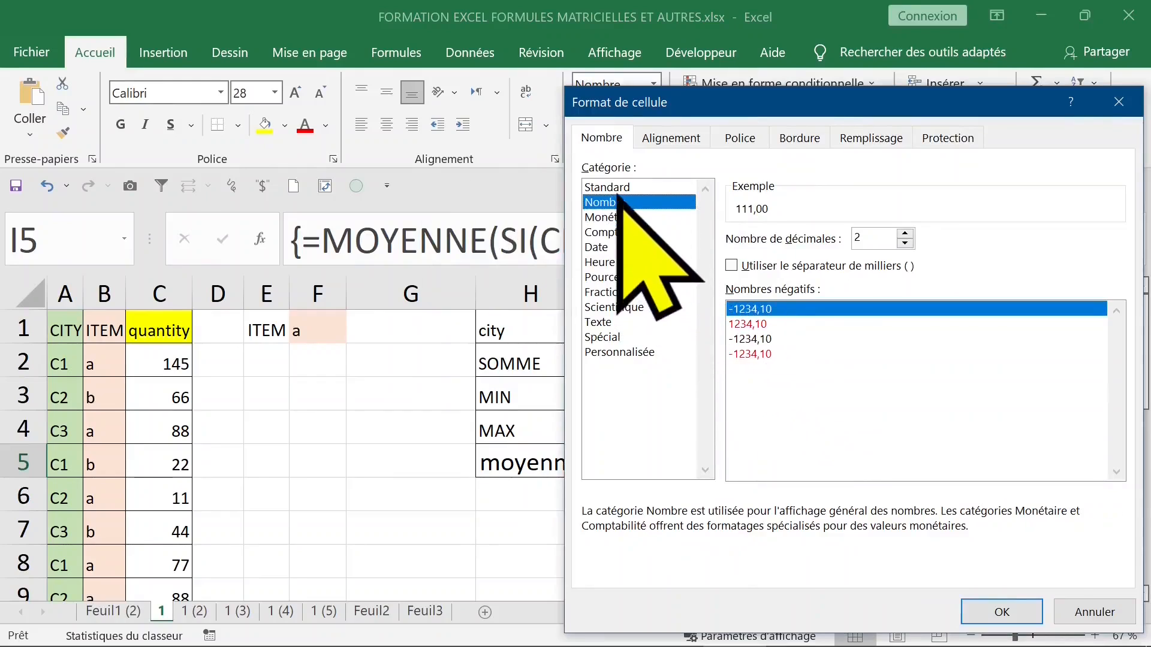
pyautogui.click(904, 243)
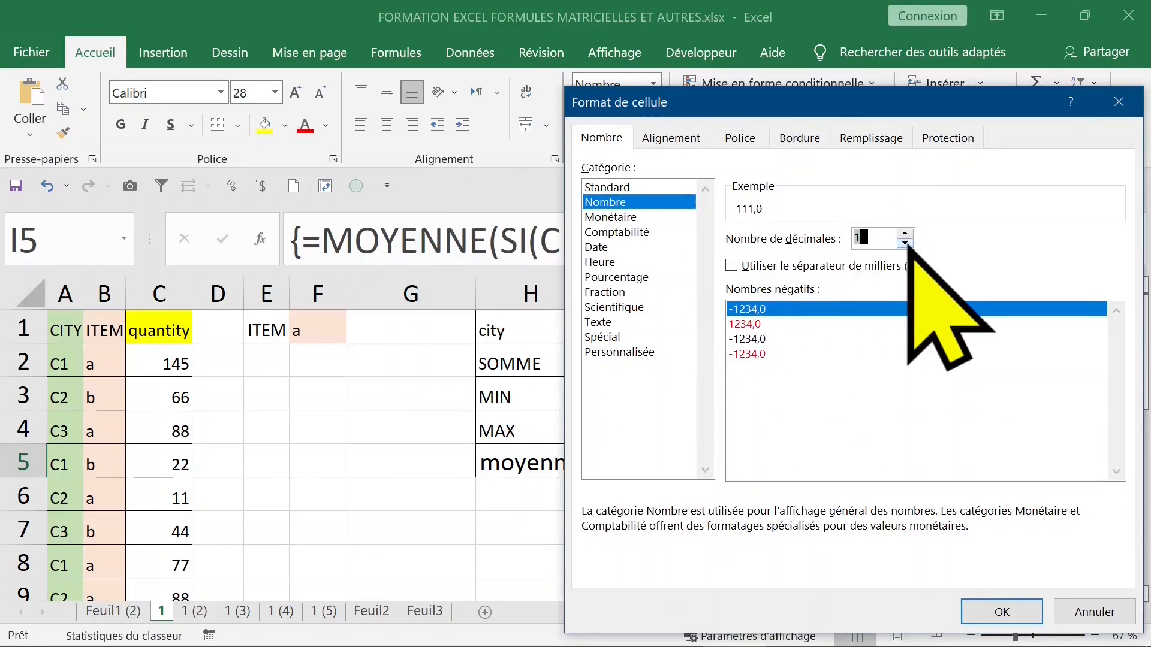
pyautogui.click(906, 235)
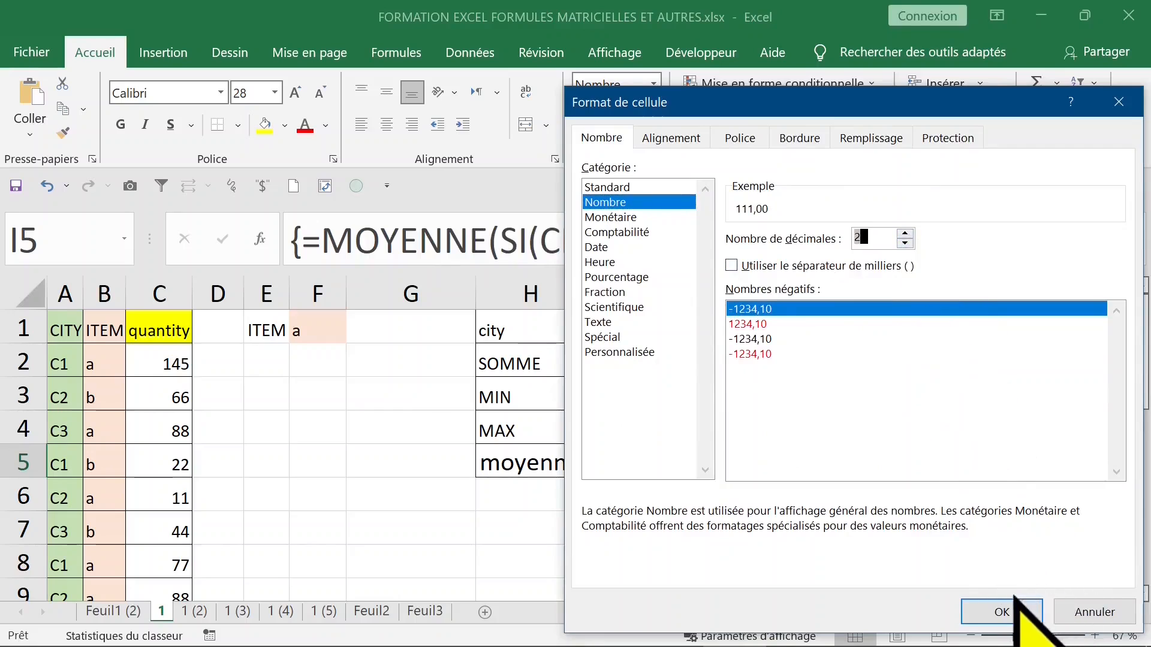
pyautogui.click(1008, 613)
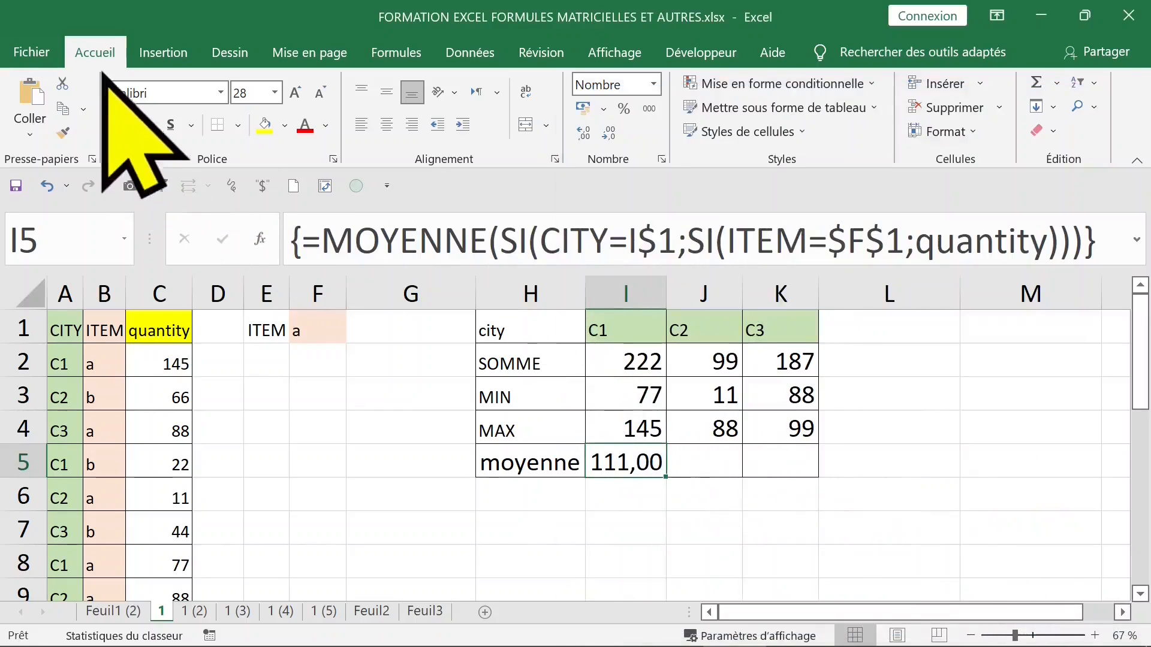
# - Fill the average array formula from I5 across to K5 for cities C2 and C3
pyautogui.doubleClick(96, 53)
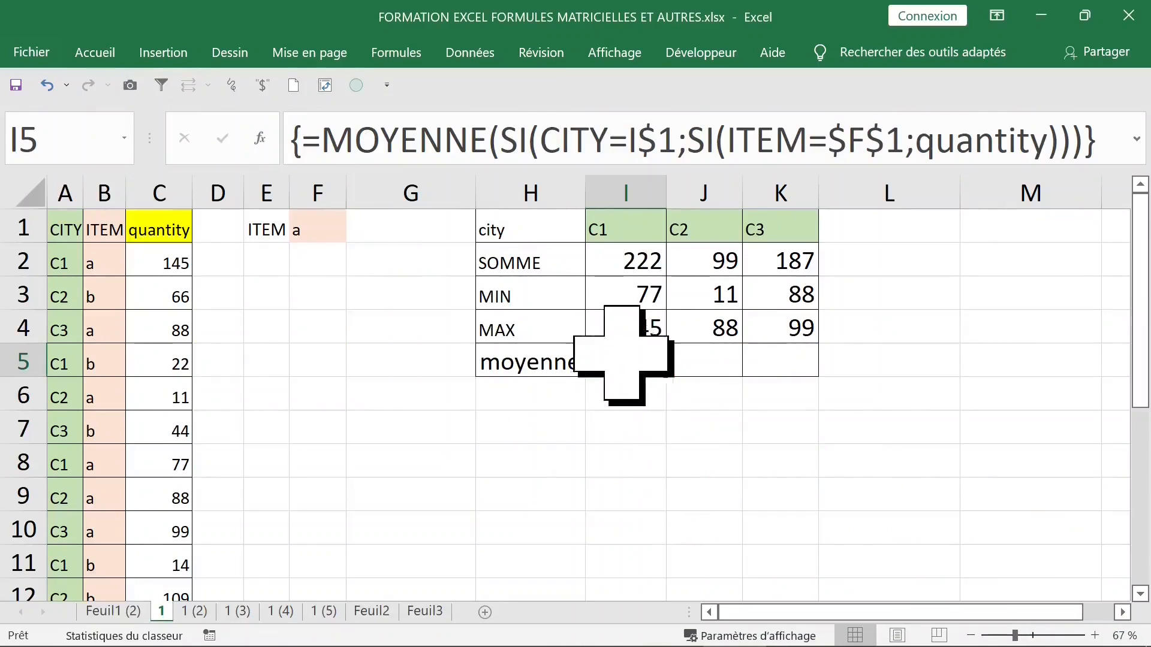
pyautogui.moveTo(678, 385); pyautogui.dragTo(822, 383)
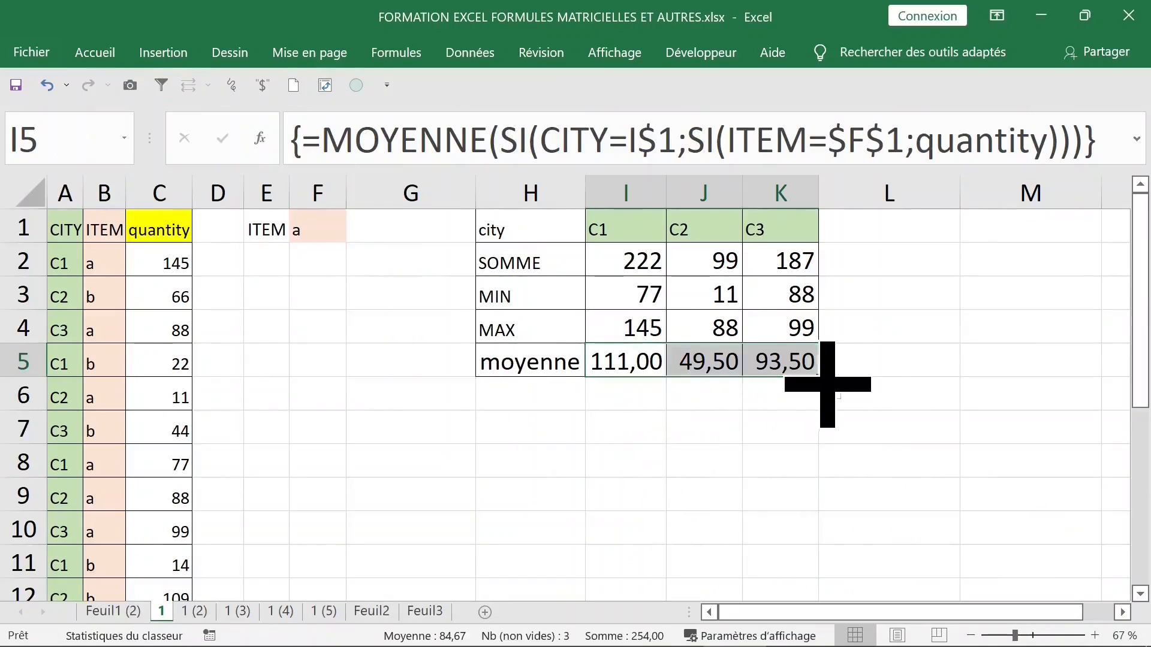